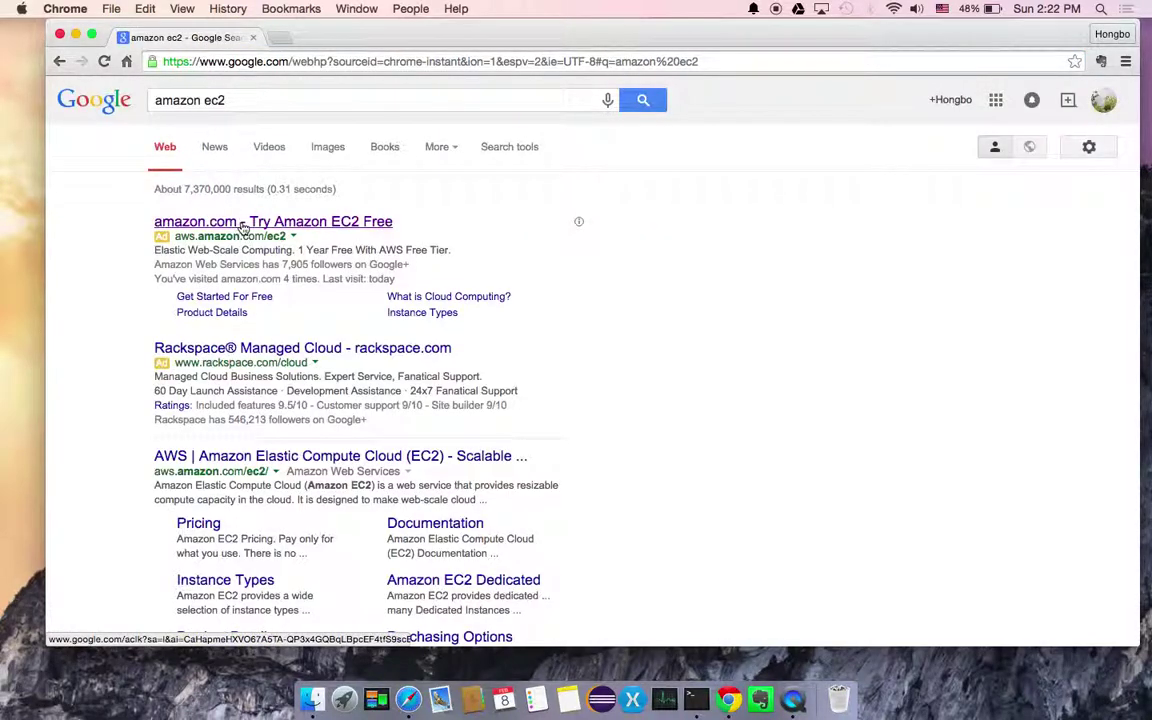
# Open the 'Try Amazon EC2 Free' result and go to Sign In to the Console
pyautogui.click(240, 228)
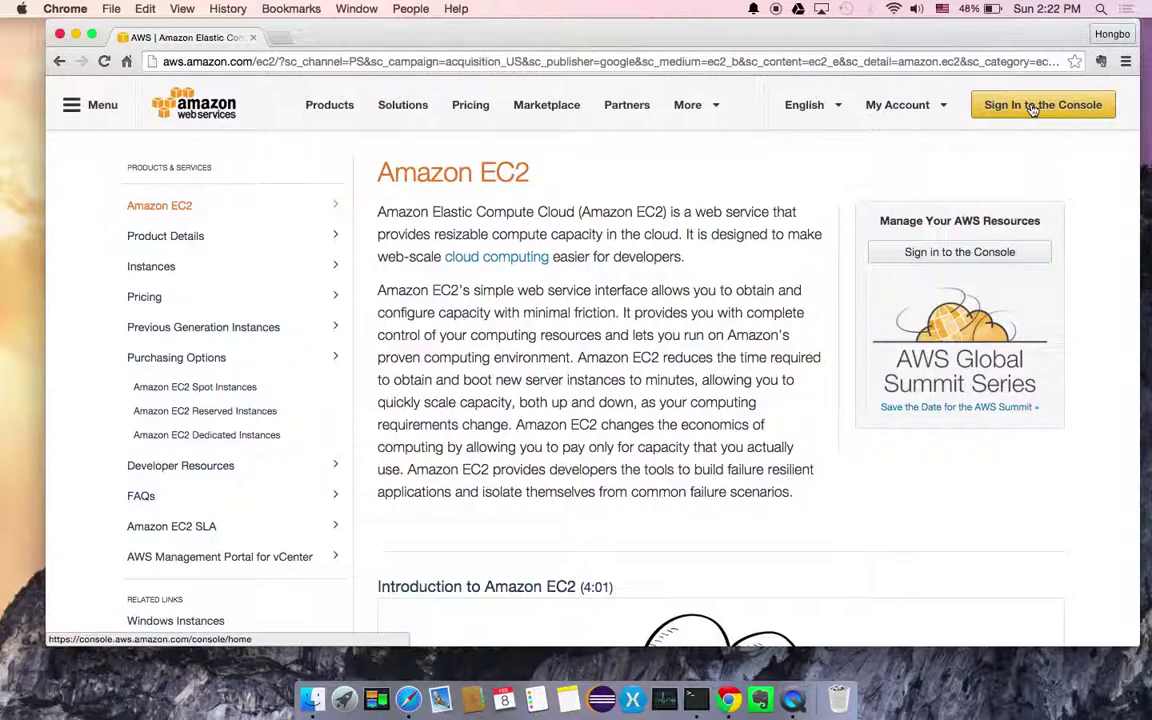
pyautogui.click(1033, 108)
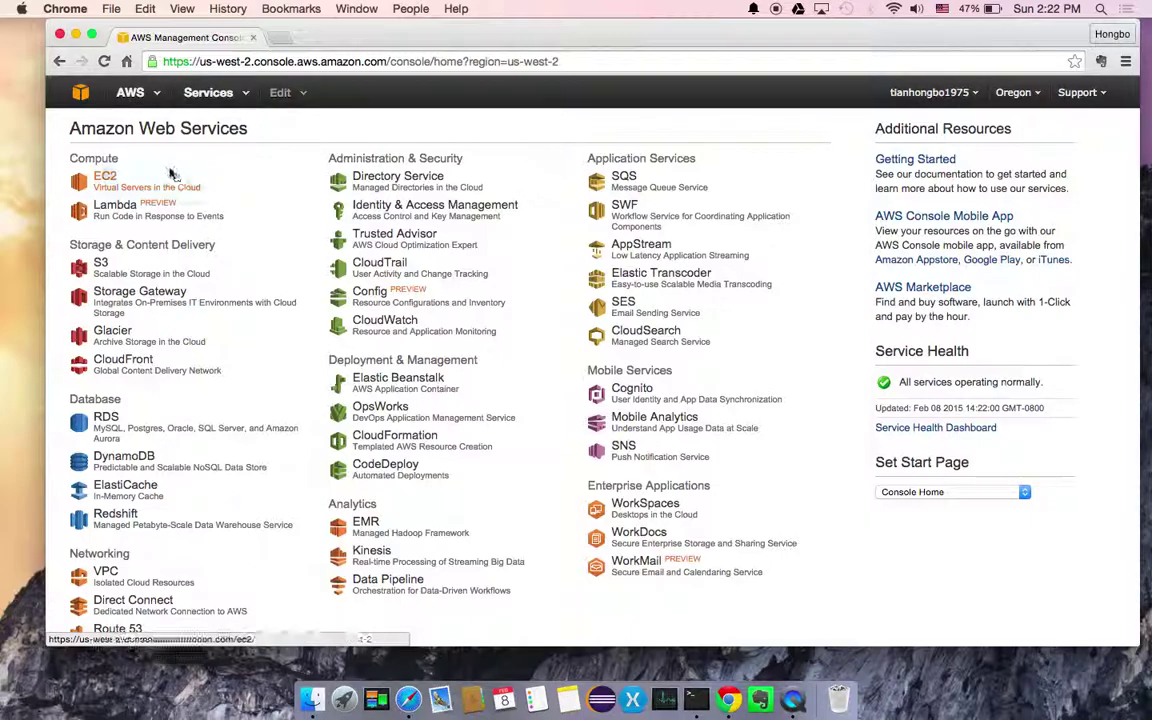
# Open EC2 from the Compute services and start the Launch Instance wizard
pyautogui.click(105, 178)
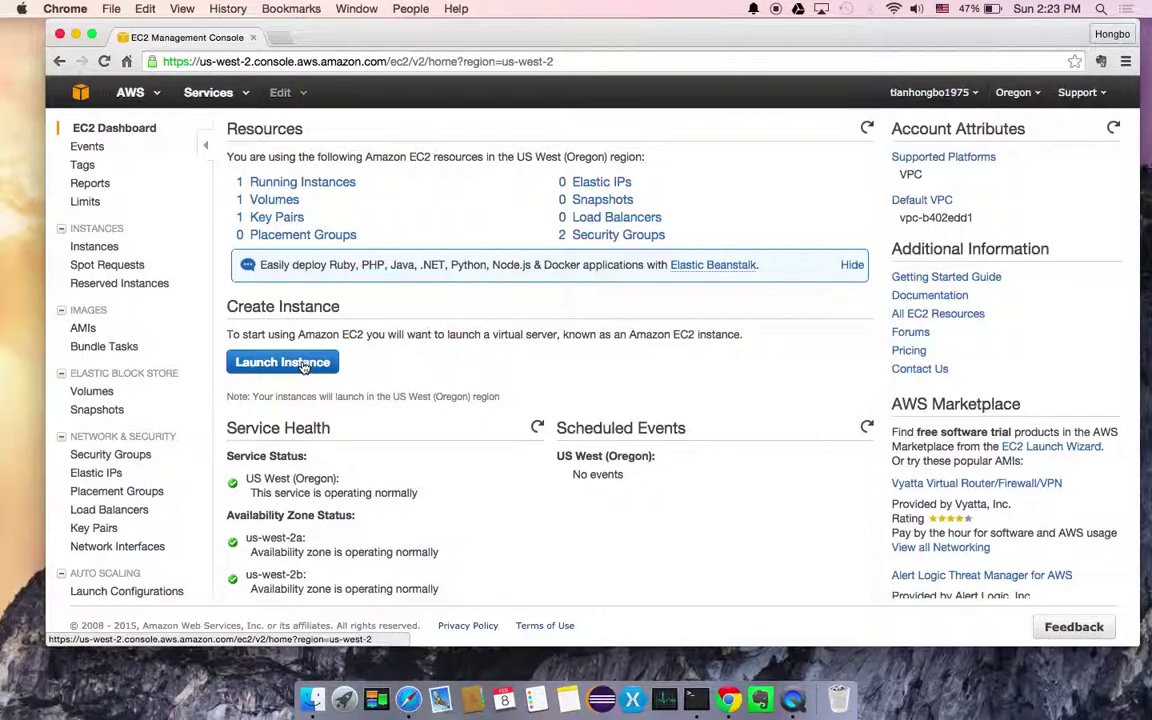
pyautogui.click(303, 366)
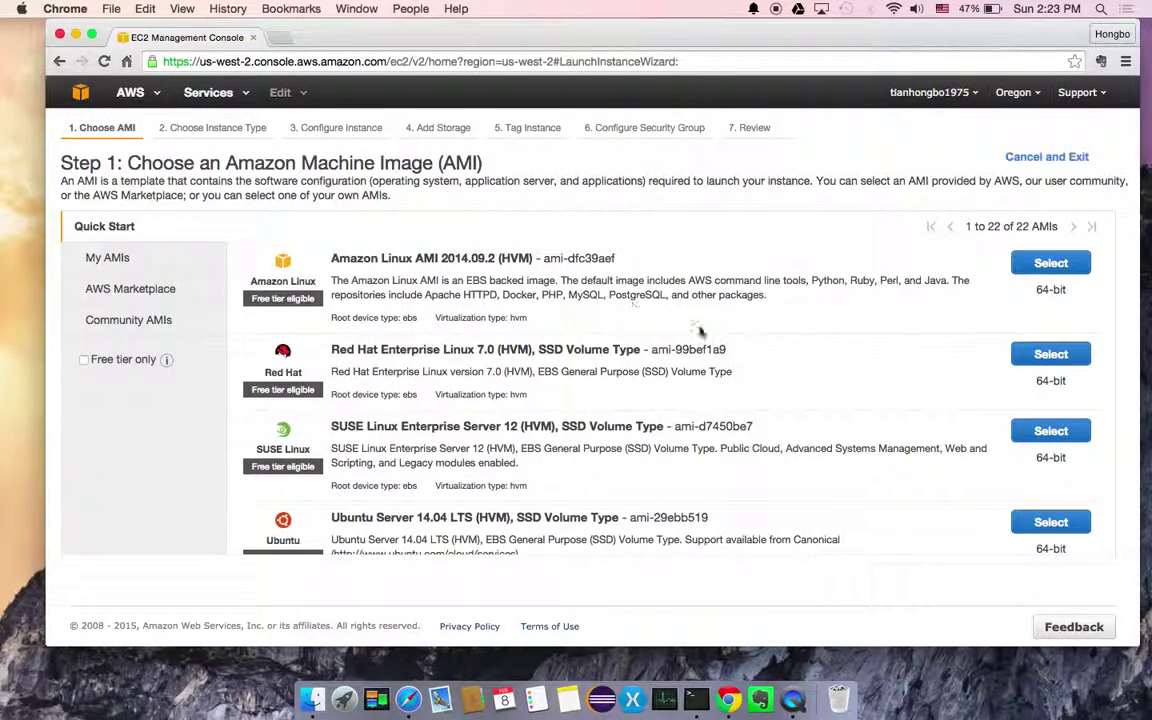
# Select the Ubuntu Server 14.04 LTS (HVM), SSD Volume Type image
pyautogui.scroll(-3, 700, 332)
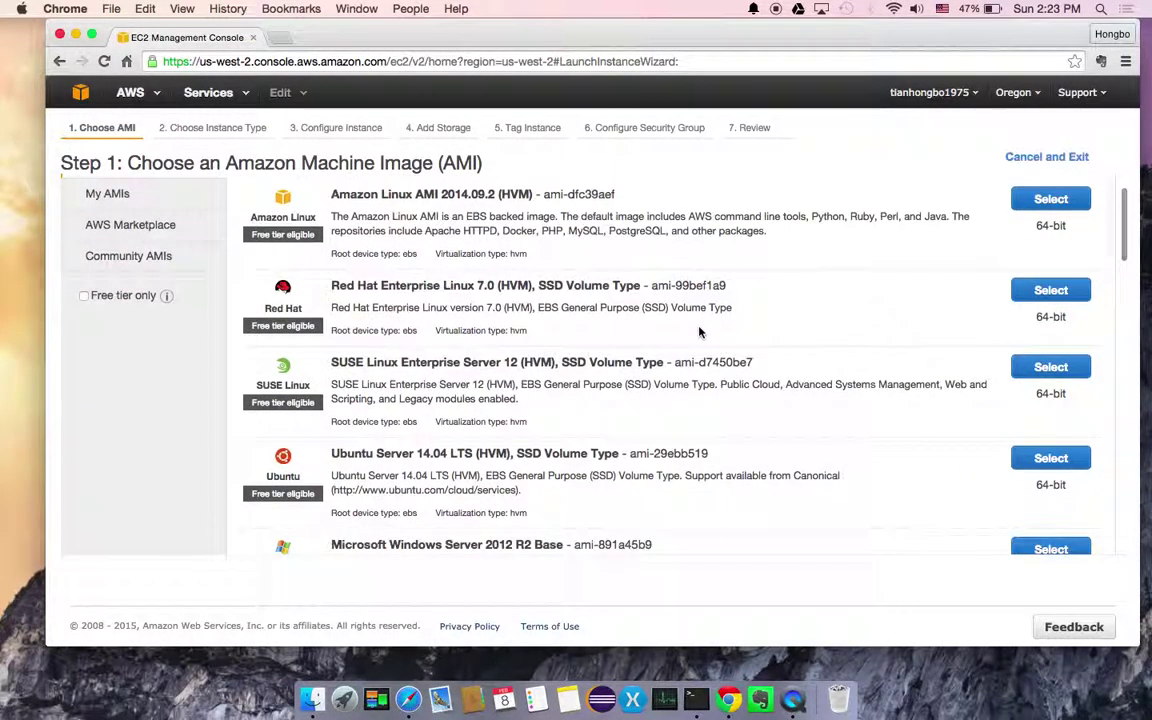
pyautogui.scroll(-3, 700, 328)
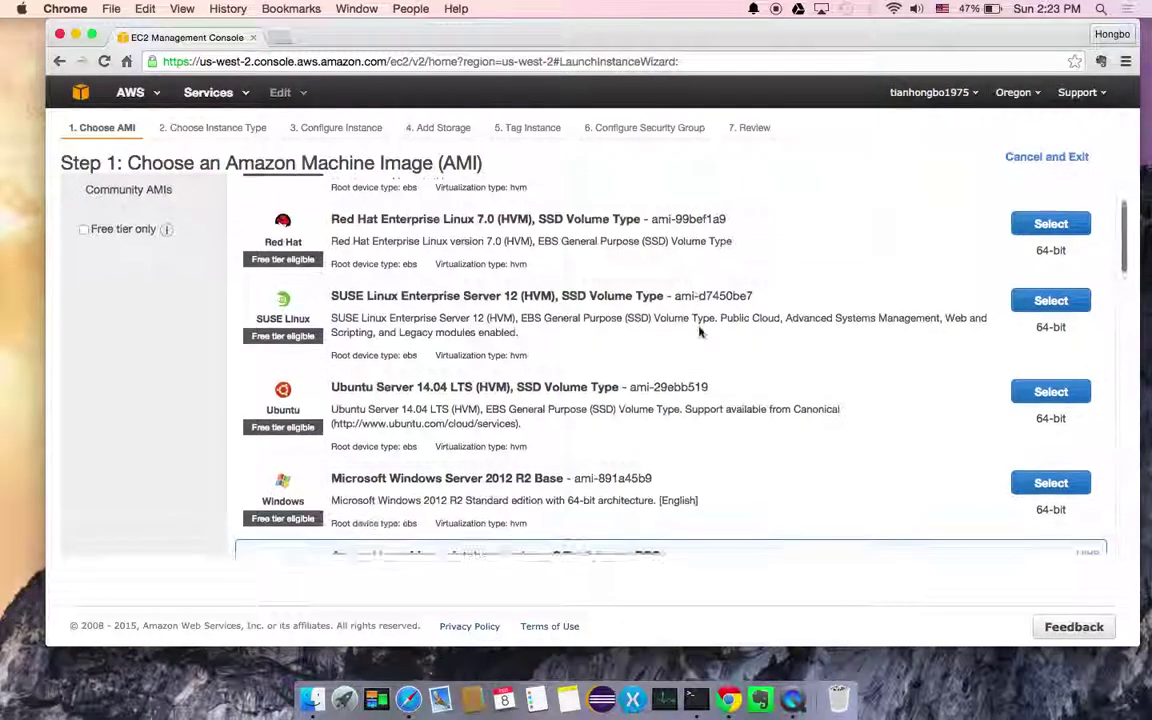
pyautogui.scroll(2, 700, 332)
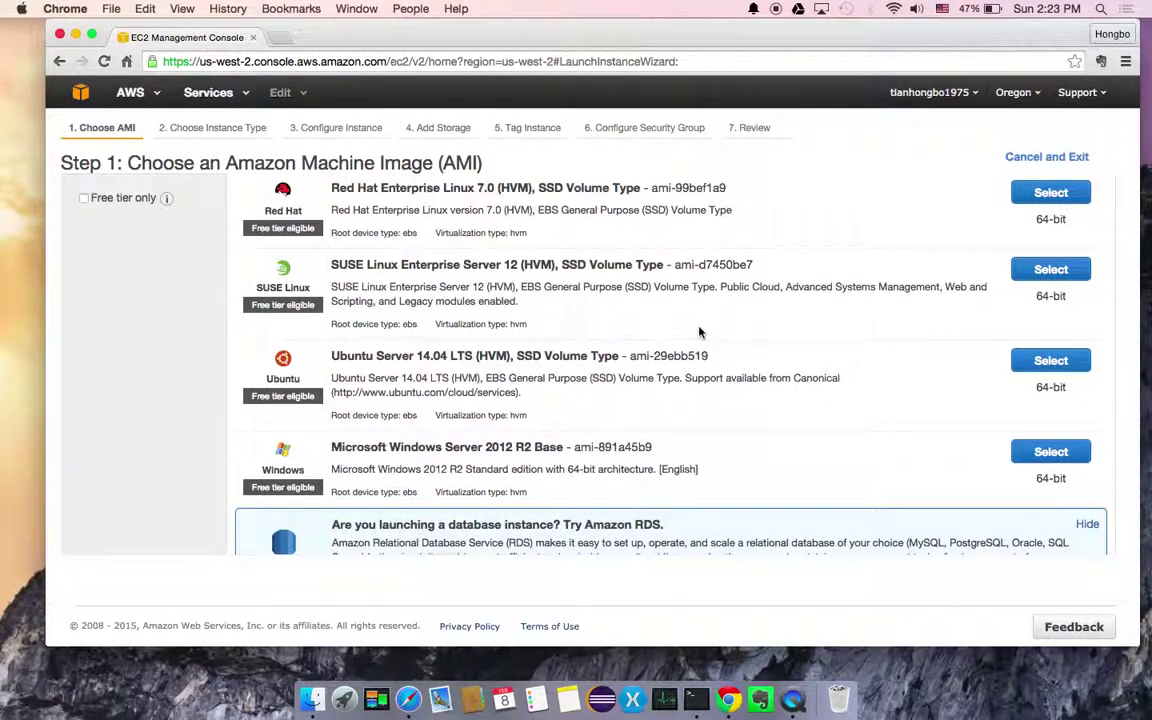
pyautogui.scroll(1, 700, 332)
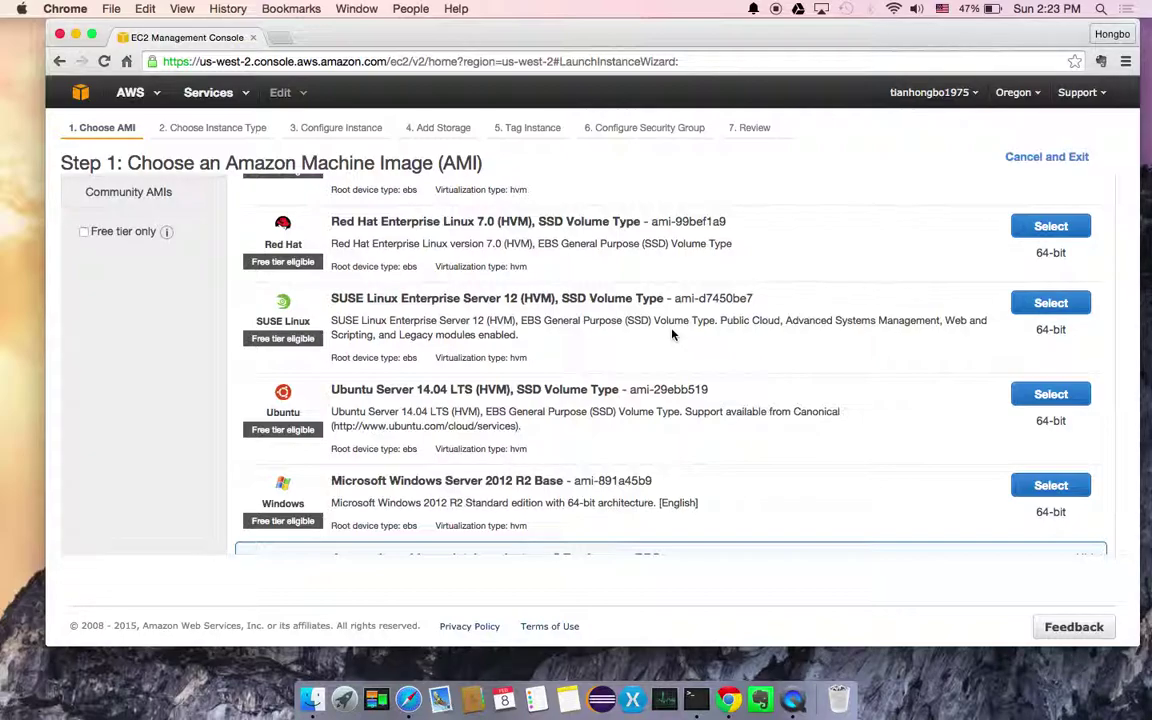
pyautogui.scroll(-3, 672, 335)
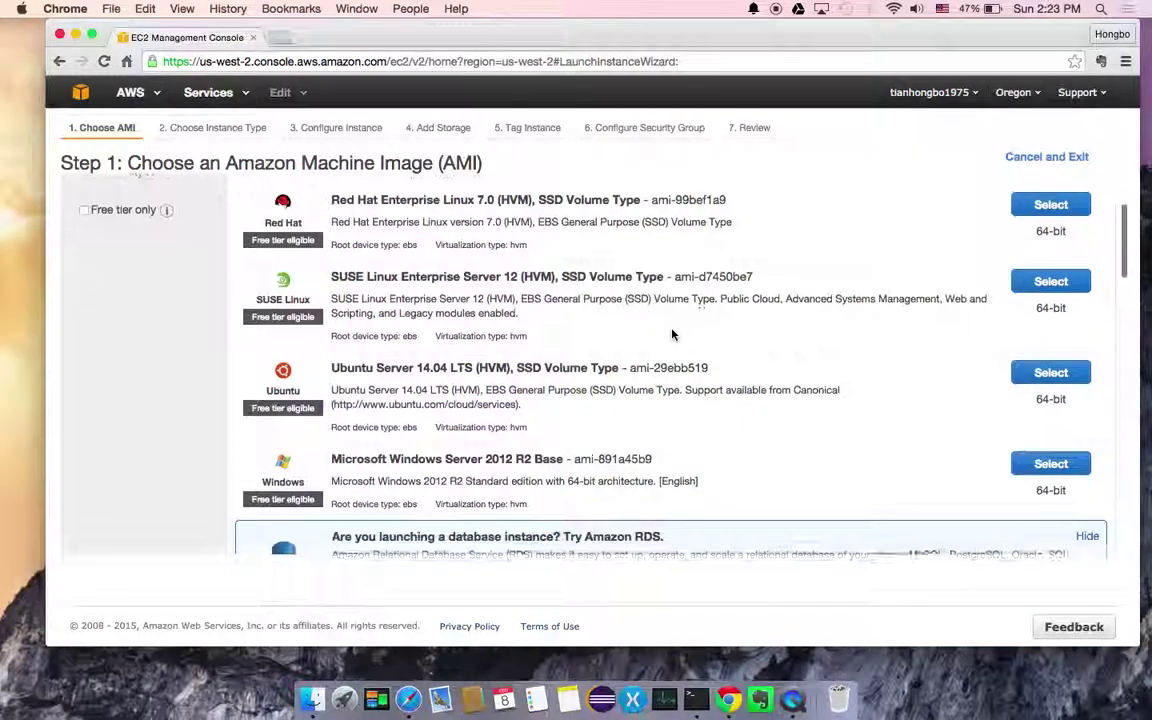
pyautogui.scroll(-1, 672, 335)
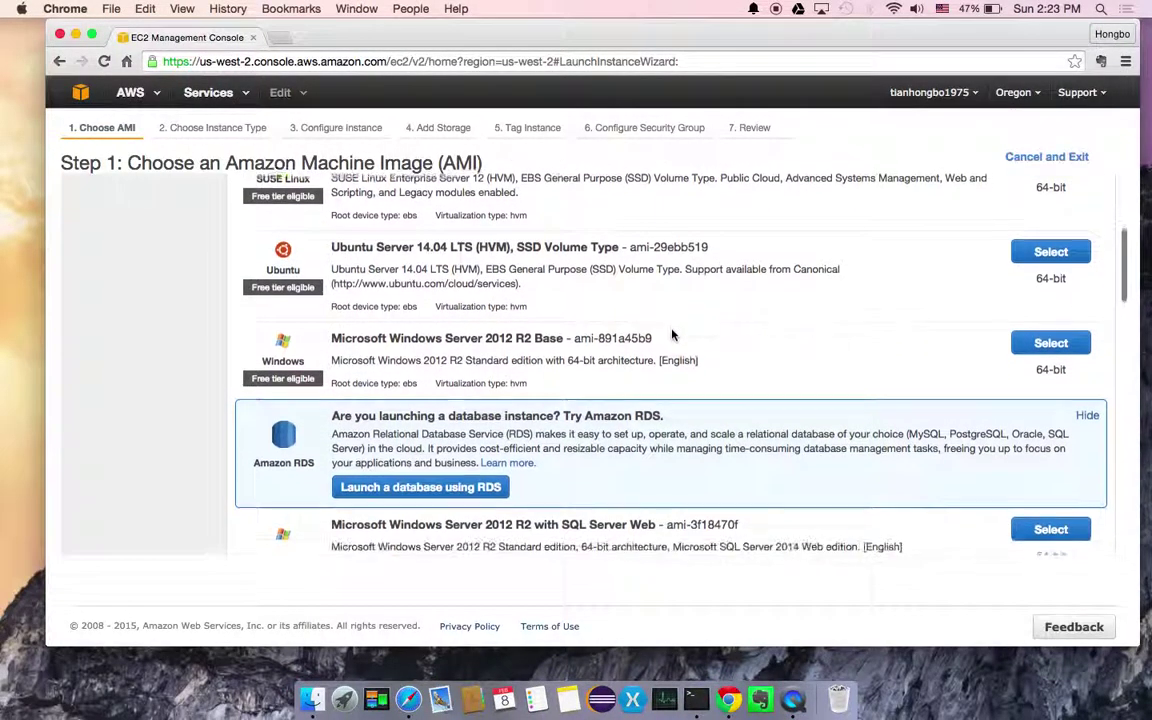
pyautogui.scroll(1, 672, 335)
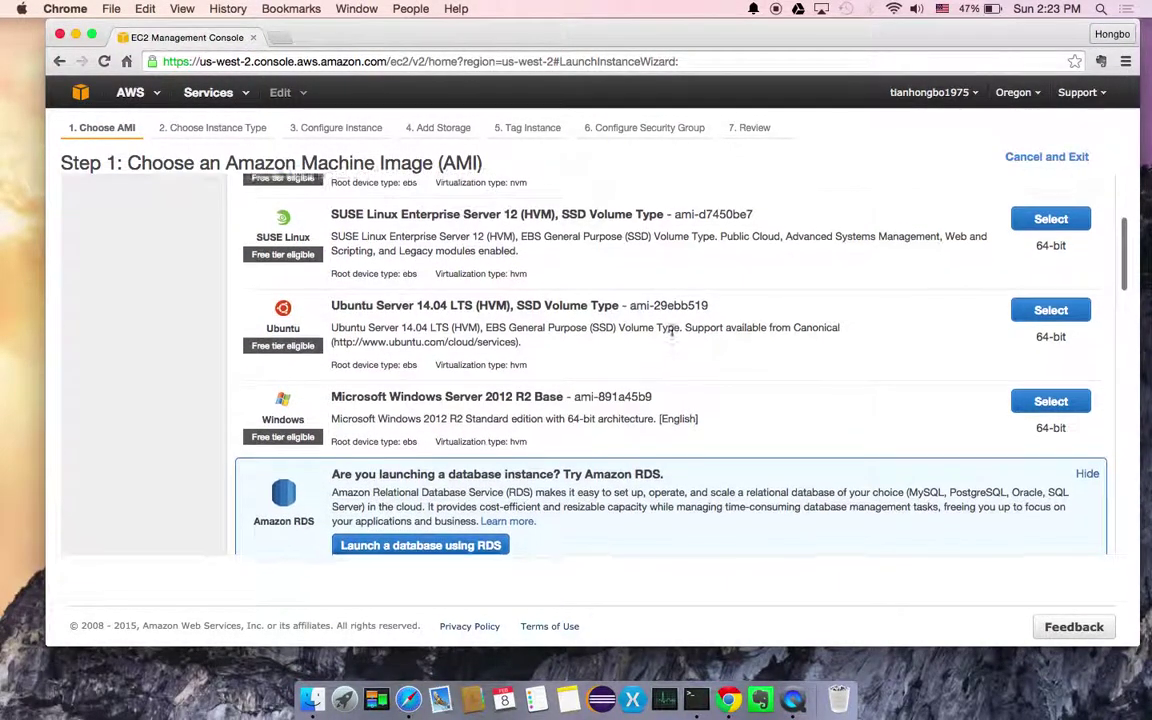
pyautogui.scroll(1, 672, 335)
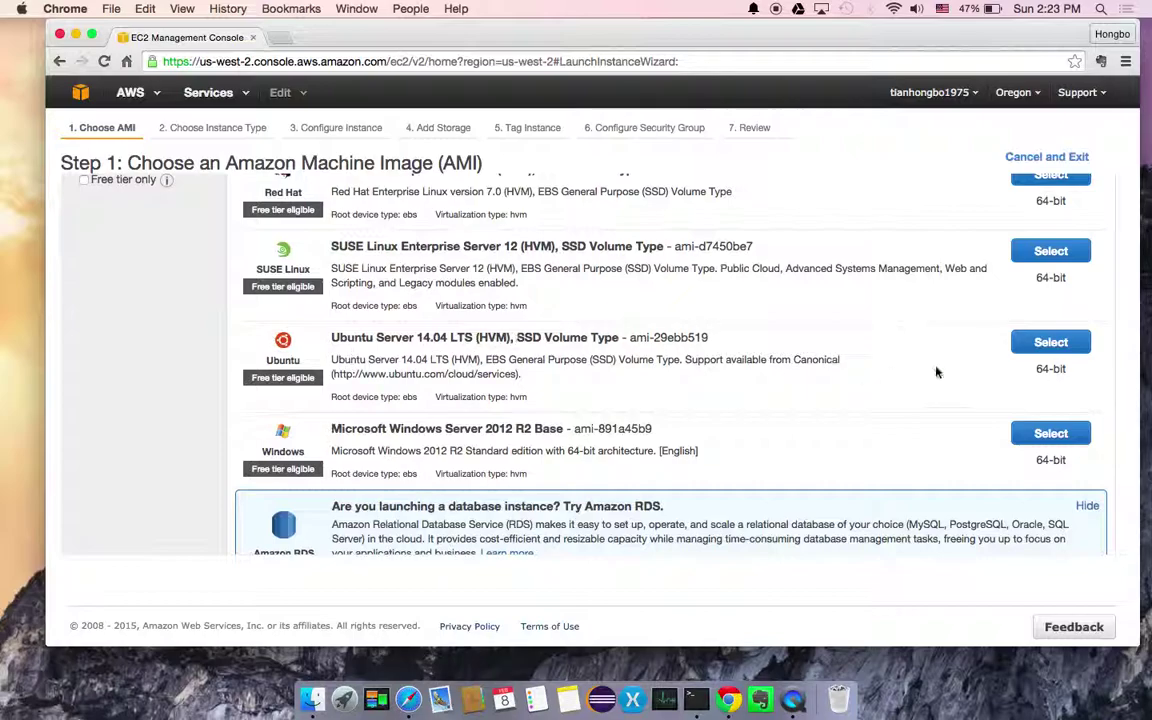
pyautogui.click(1052, 342)
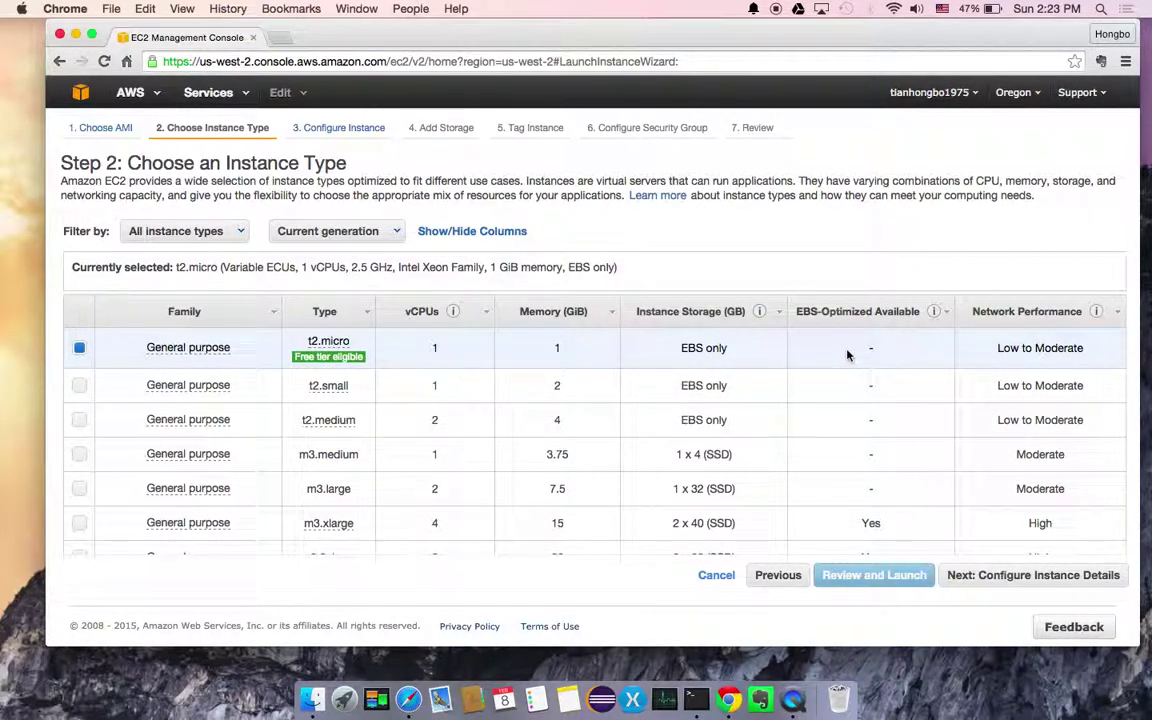
# Accept the free-tier t2.micro type and default instance details, advancing to Add Storage
pyautogui.scroll(-1, 847, 355)
pyautogui.scroll(-1, 847, 355)
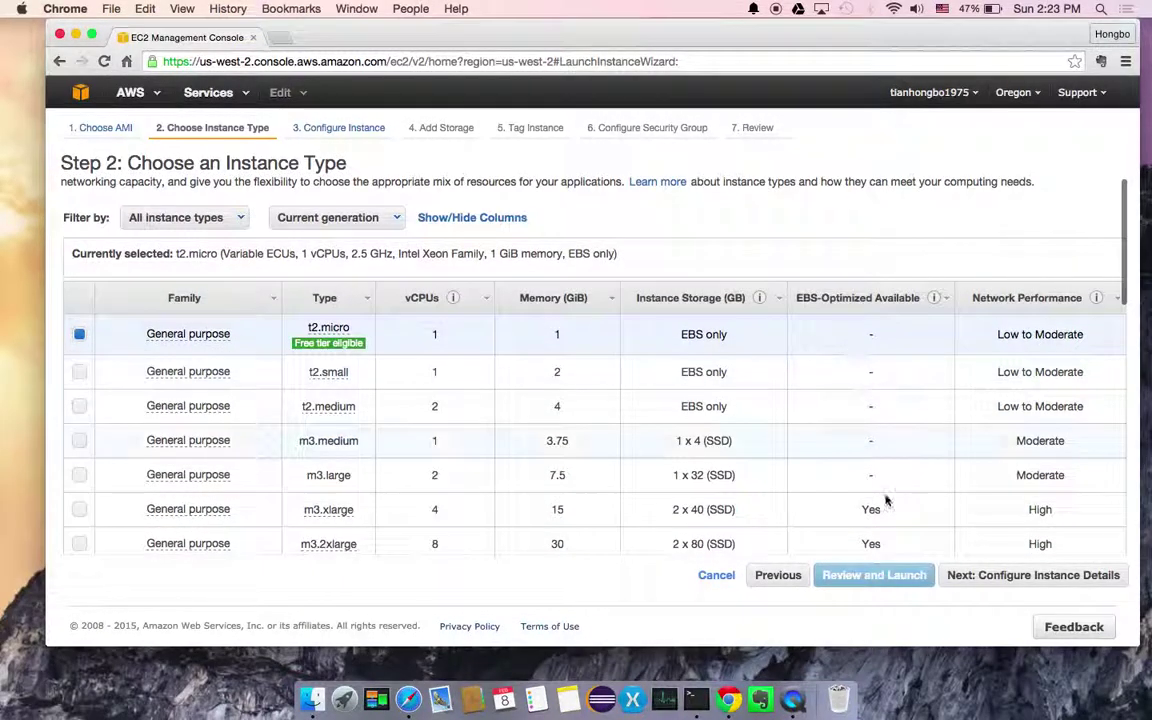
pyautogui.click(986, 578)
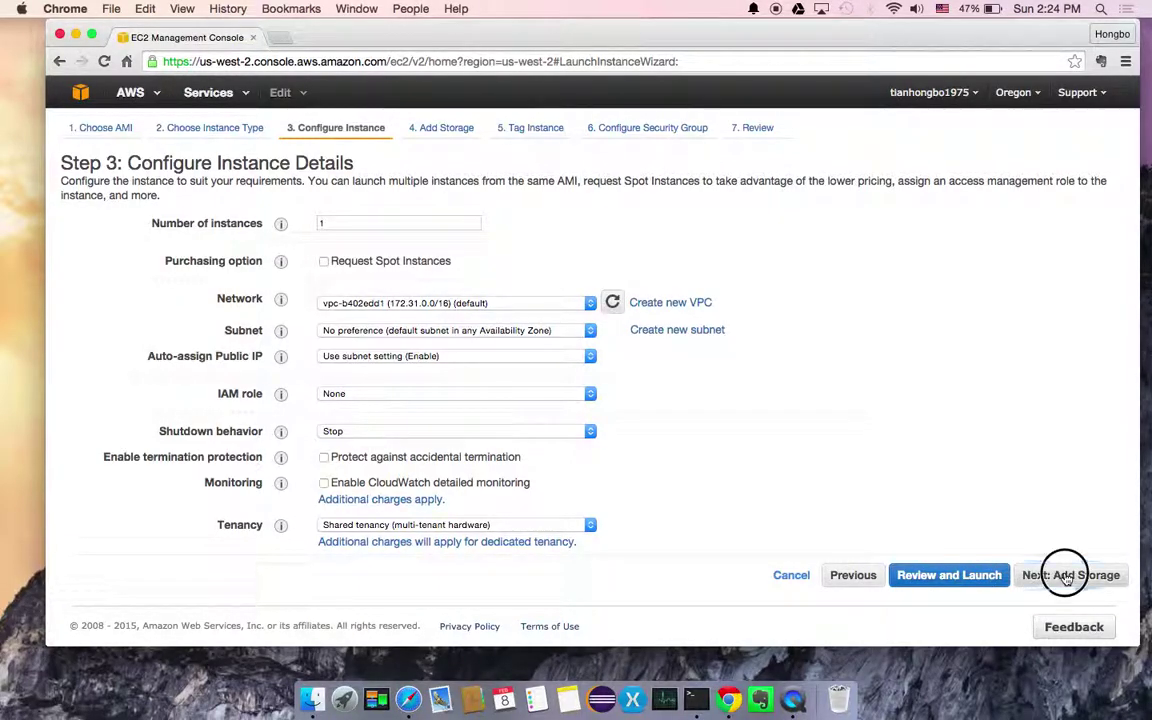
pyautogui.click(1066, 577)
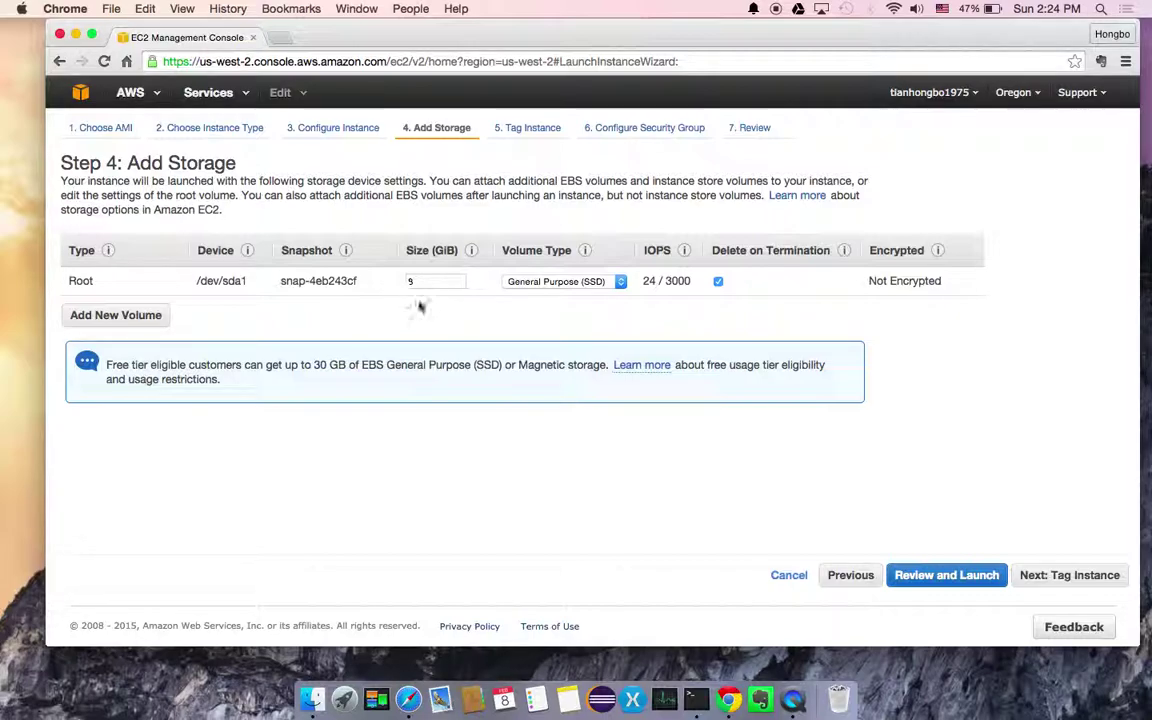
pyautogui.doubleClick(435, 281)
# Review the launch: Ubuntu, t2.micro, and launch-wizard-2 allowing SSH on port 22
pyautogui.click(977, 578)
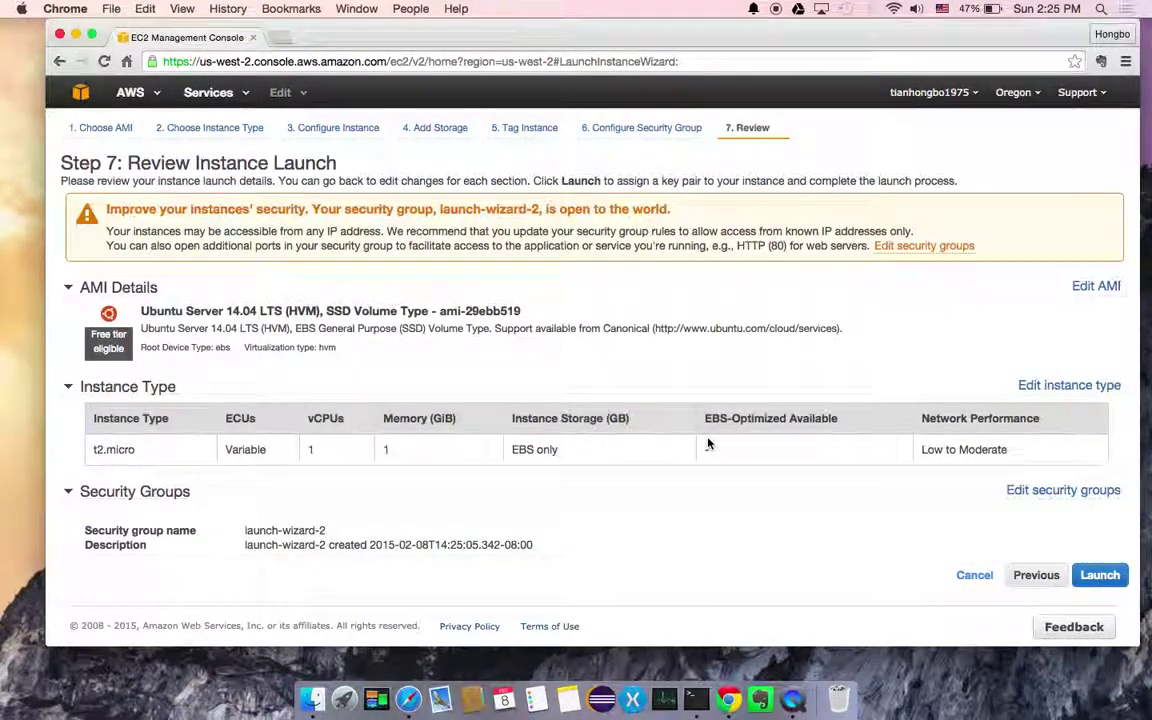
pyautogui.scroll(-2, 708, 443)
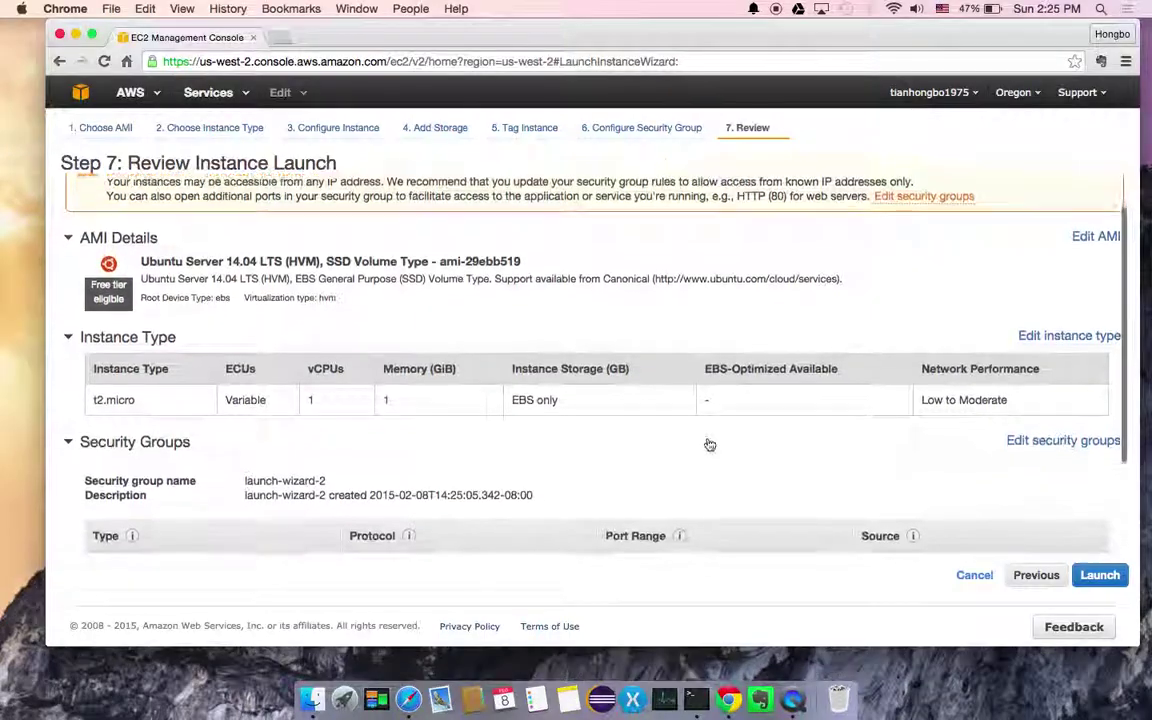
pyautogui.scroll(-3, 708, 443)
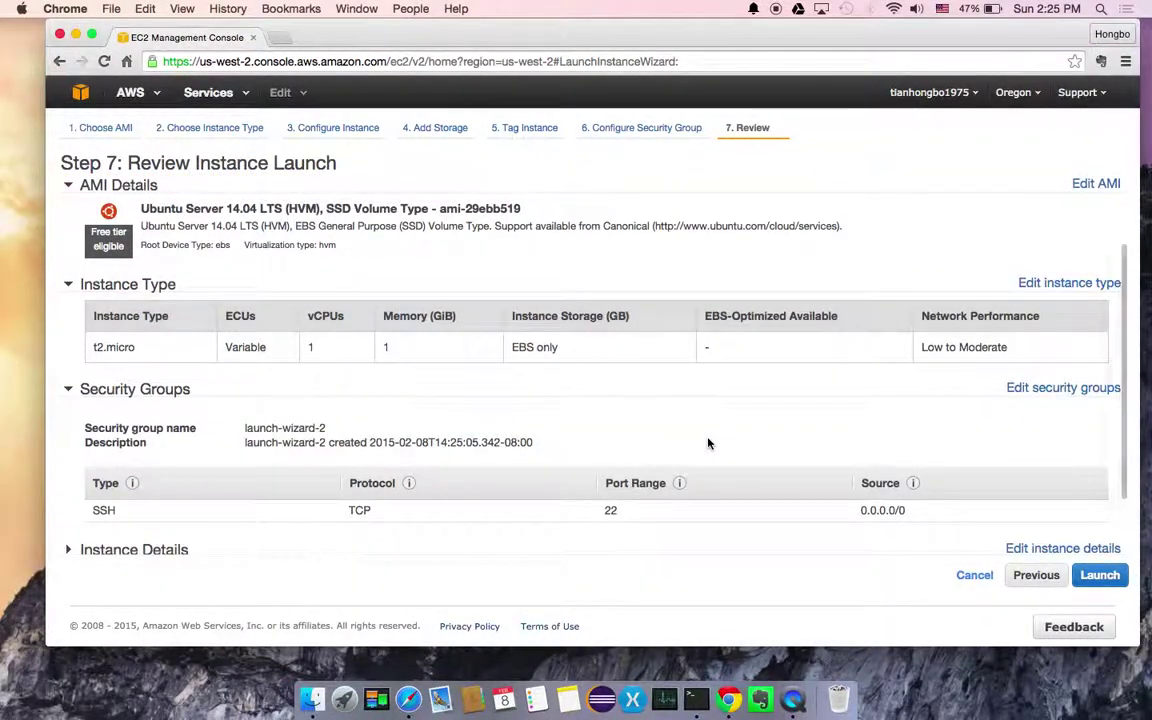
pyautogui.scroll(-3, 708, 443)
pyautogui.scroll(-1, 708, 443)
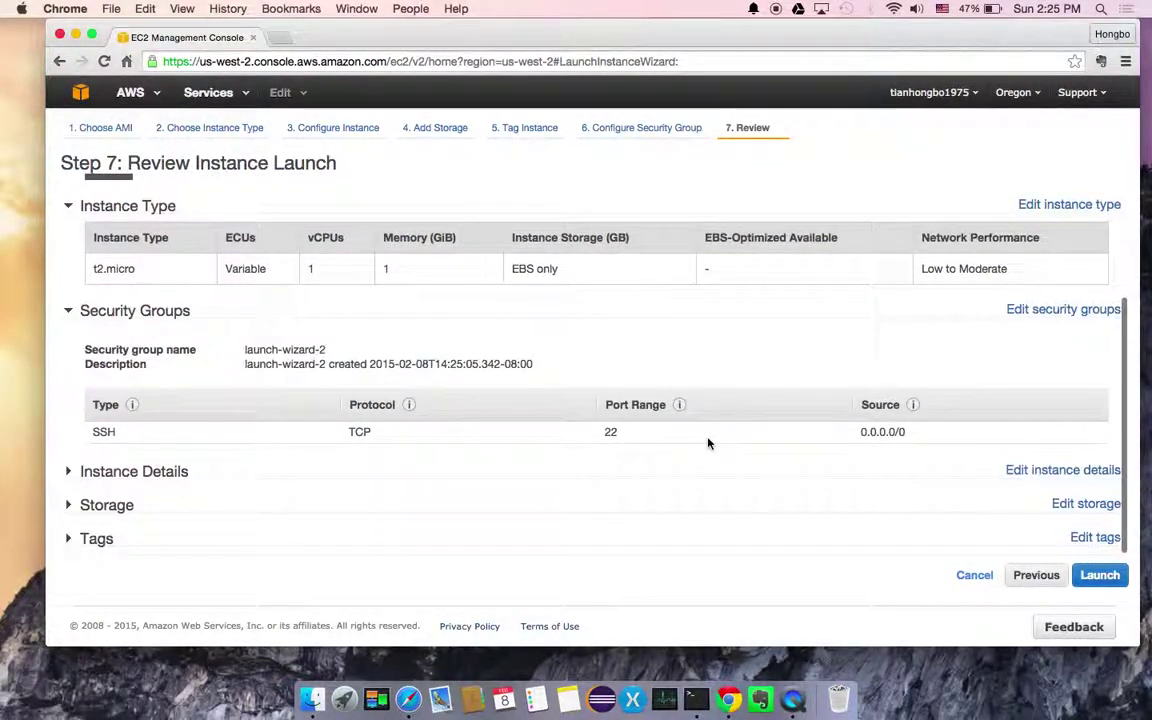
pyautogui.scroll(2, 704, 367)
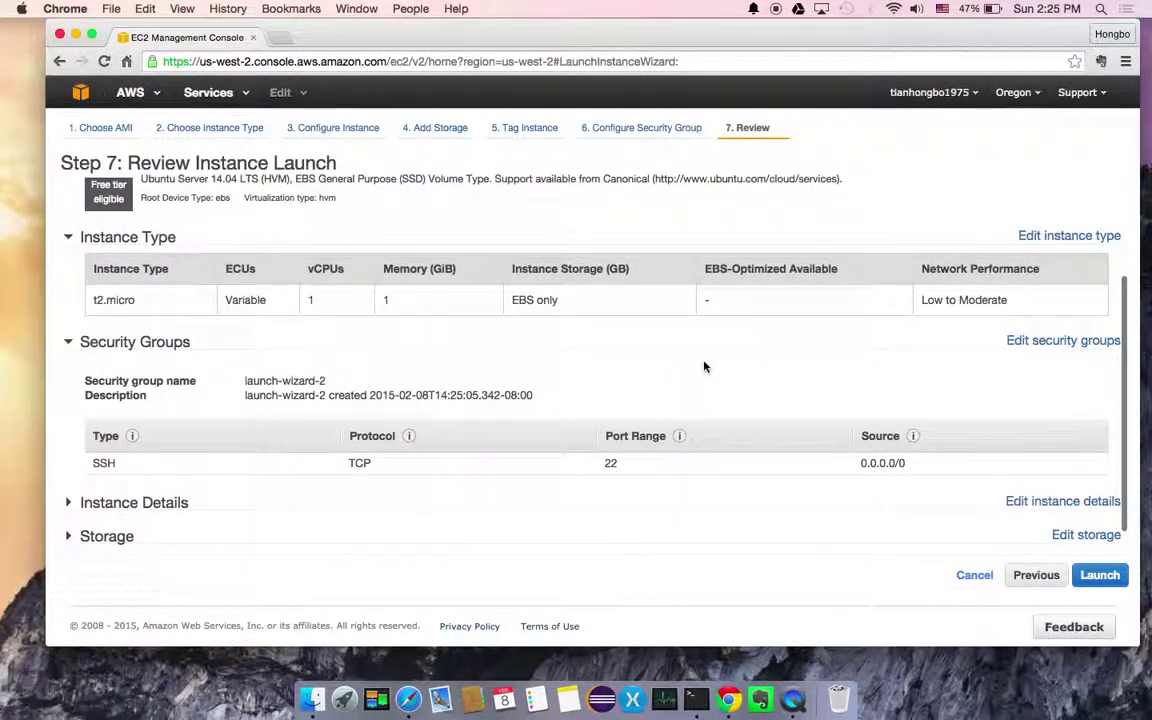
pyautogui.scroll(-1, 704, 367)
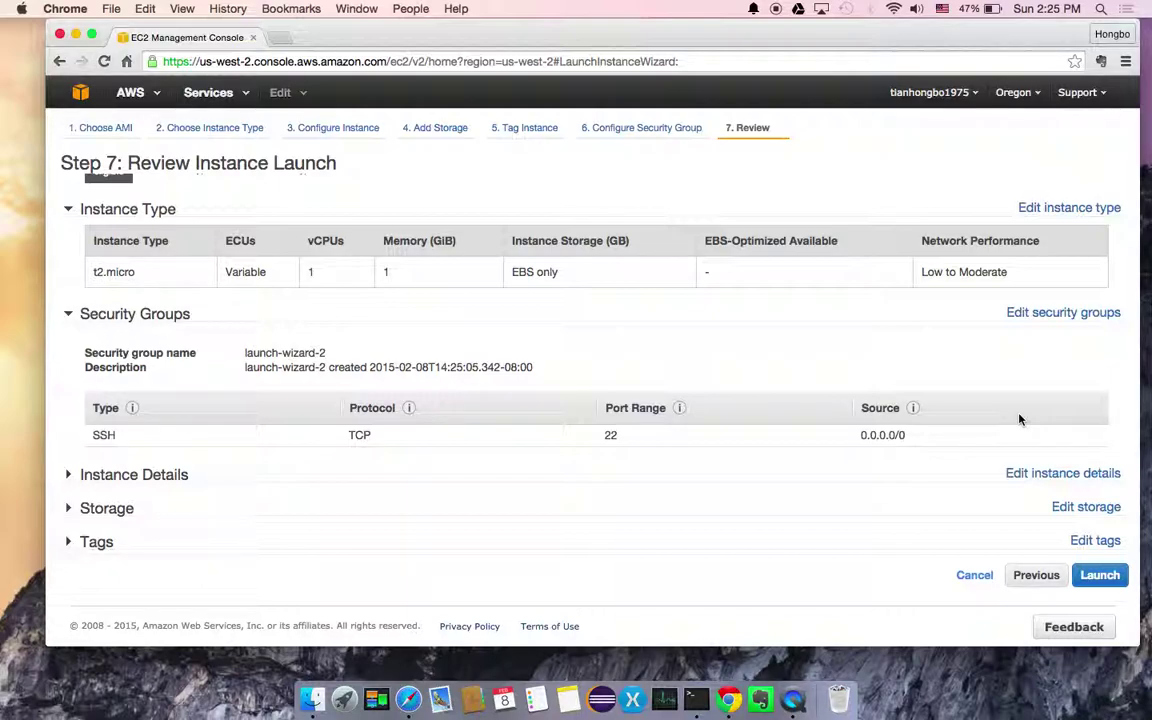
# Add an All traffic rule (ports 0-65535) to the launch-wizard-2 security group
pyautogui.click(1050, 313)
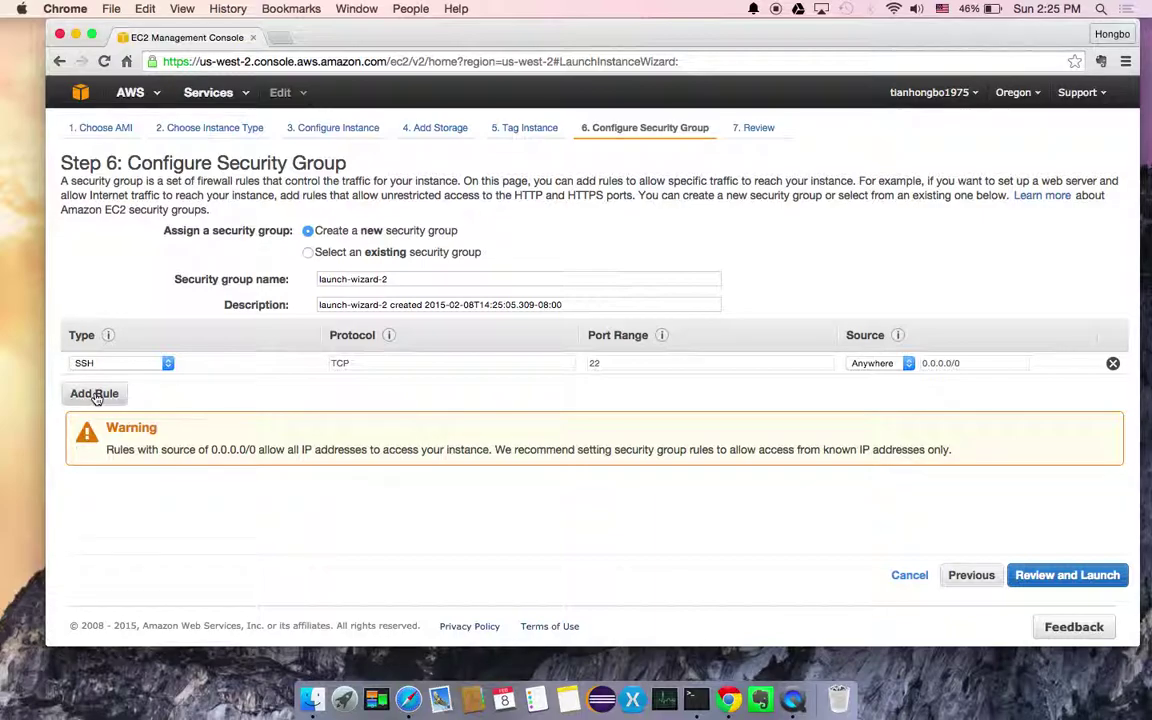
pyautogui.click(95, 394)
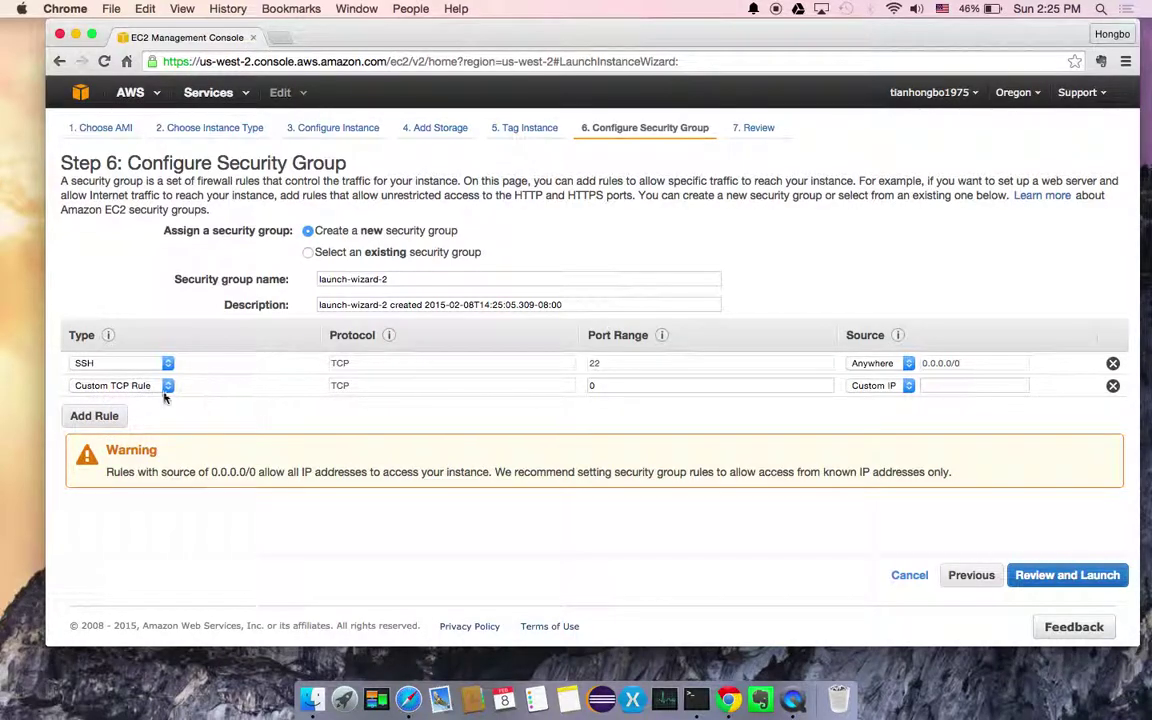
pyautogui.click(153, 391)
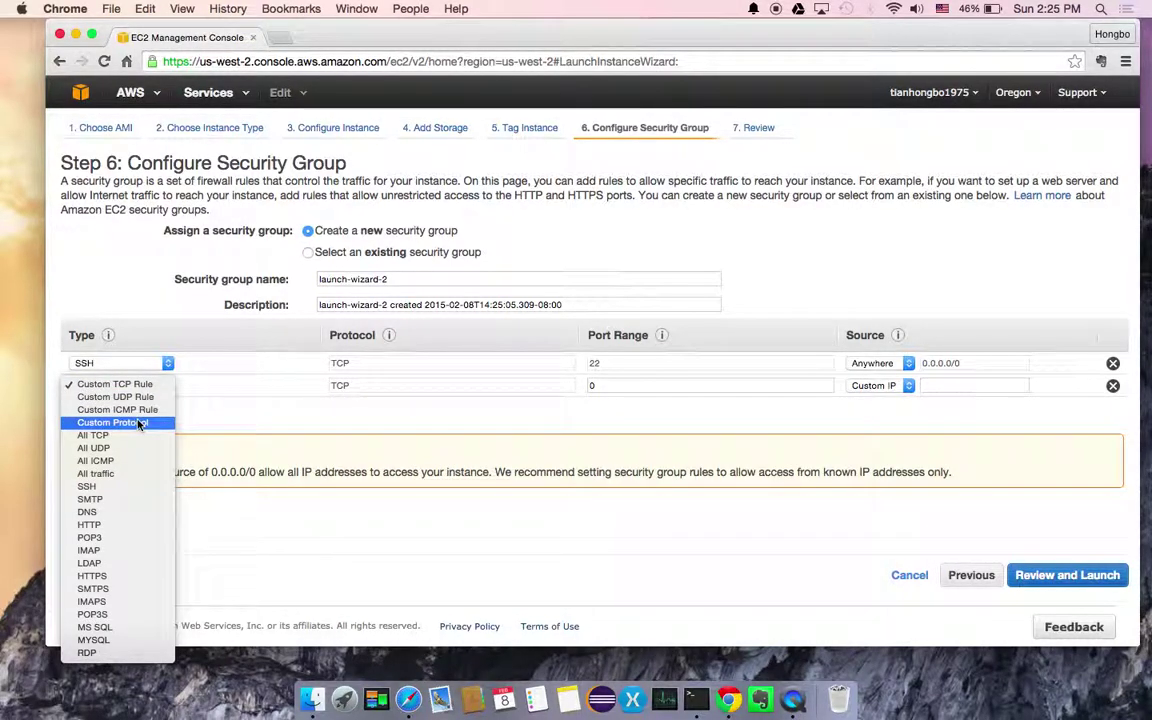
pyautogui.click(120, 473)
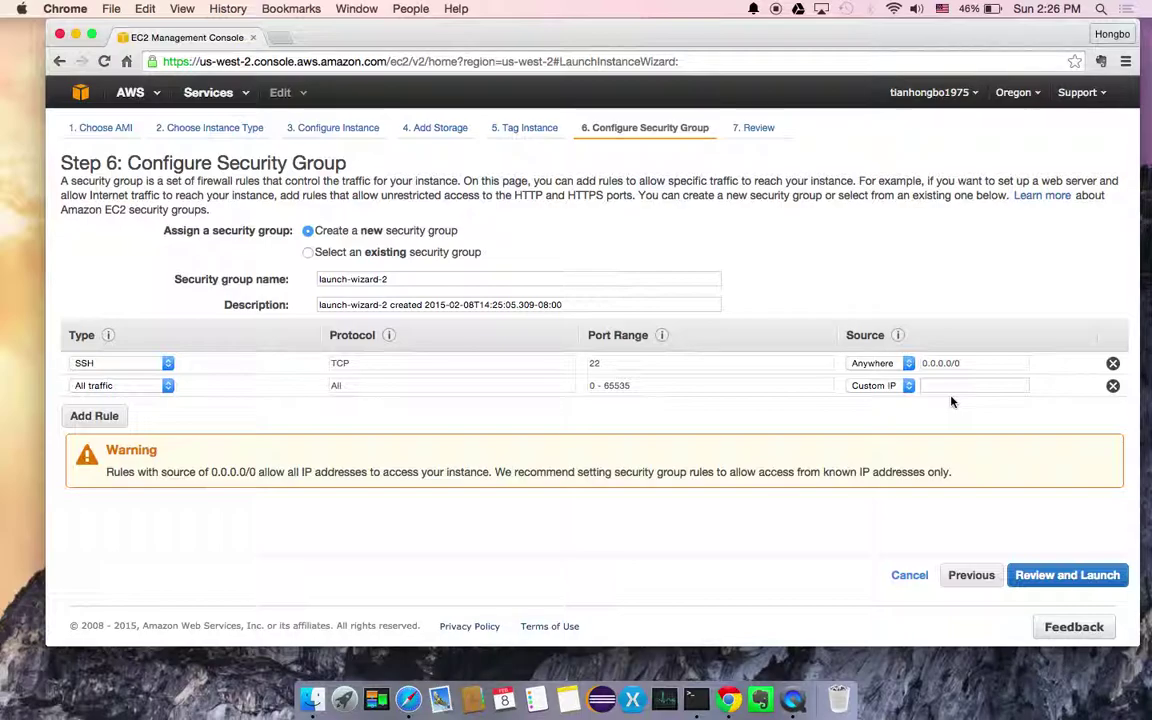
# Choose to create a new security group instead of using an existing one
pyautogui.click(1050, 577)
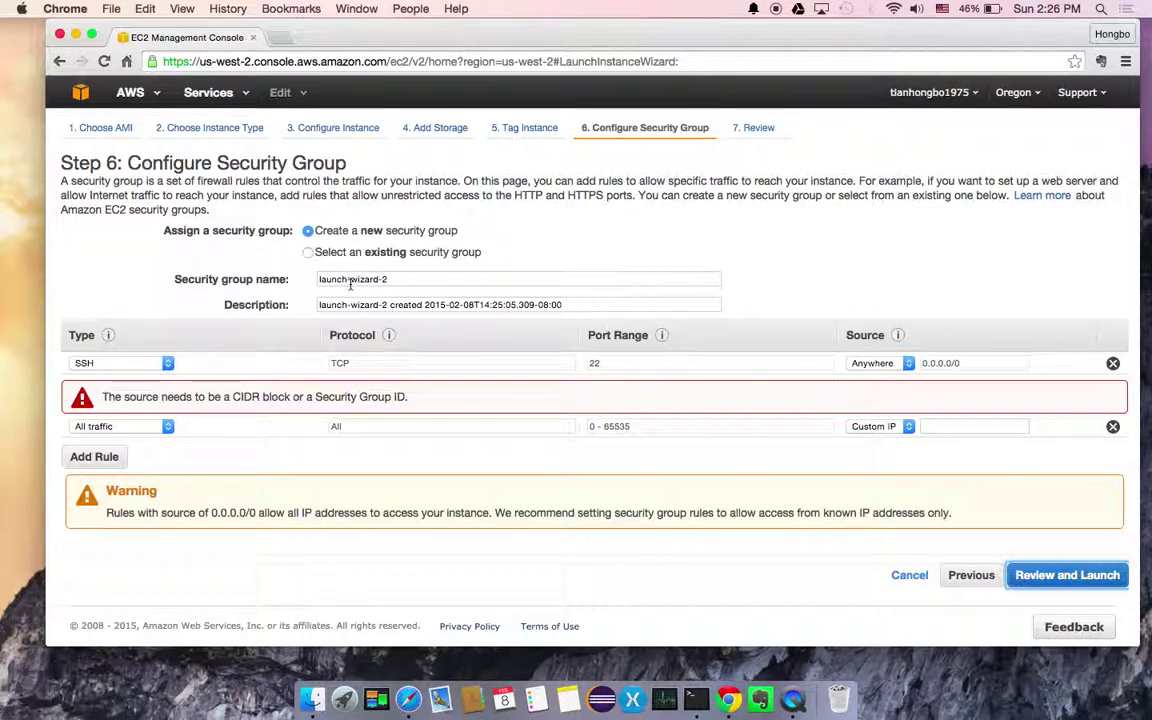
pyautogui.click(312, 253)
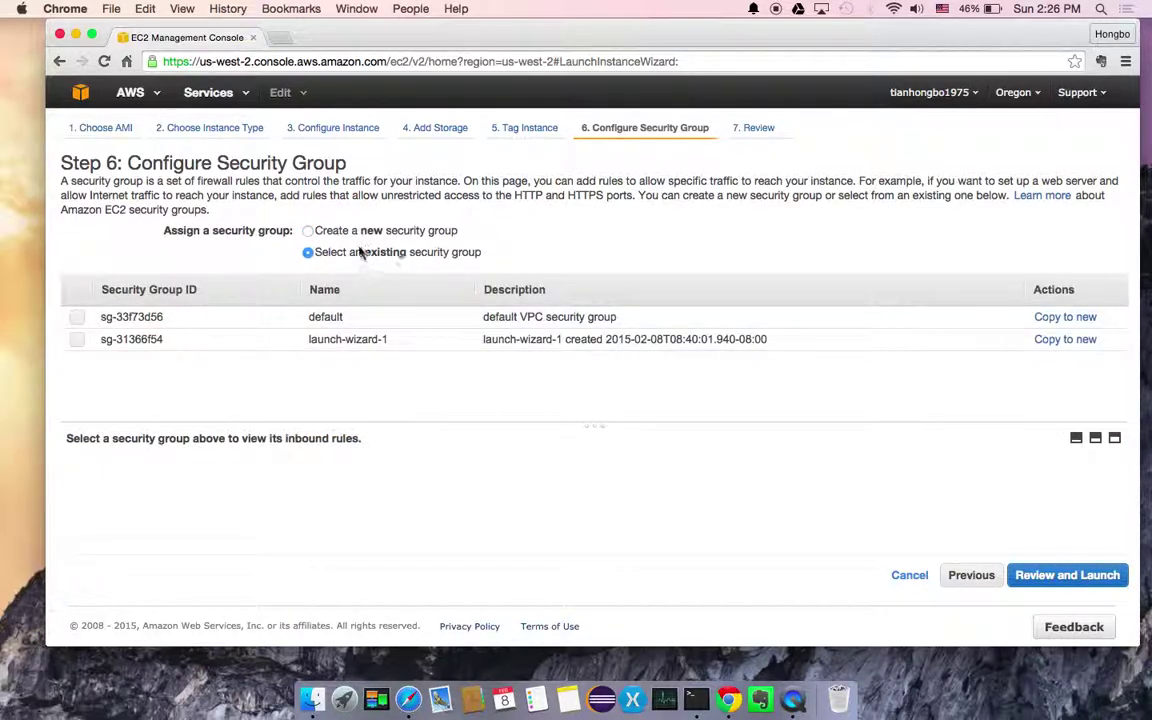
pyautogui.click(312, 232)
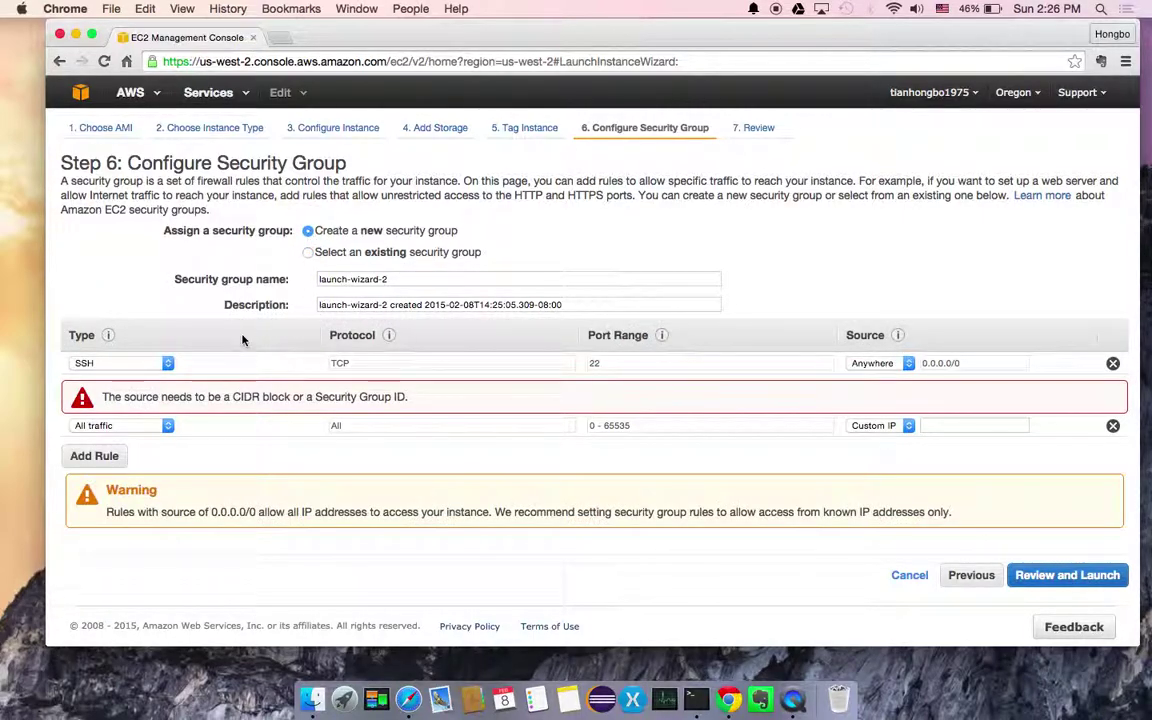
# Keep the All traffic rule, set its source to Anywhere (0.0.0.0/0), and go to review
pyautogui.click(168, 427)
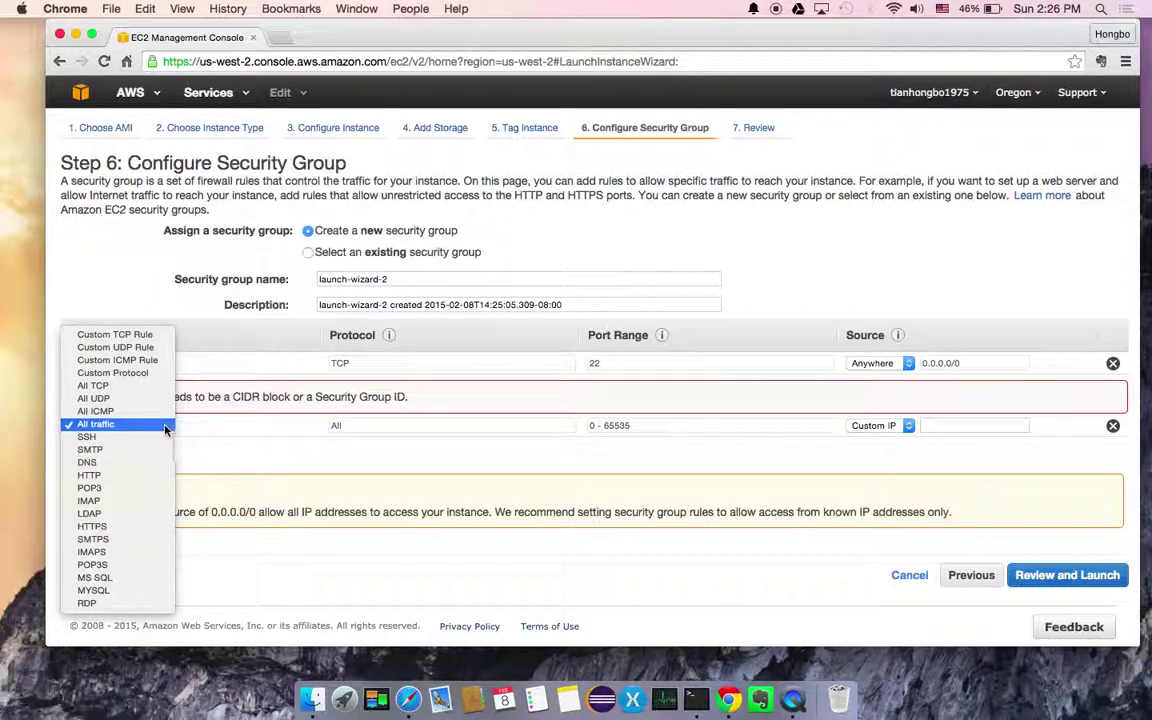
pyautogui.click(160, 429)
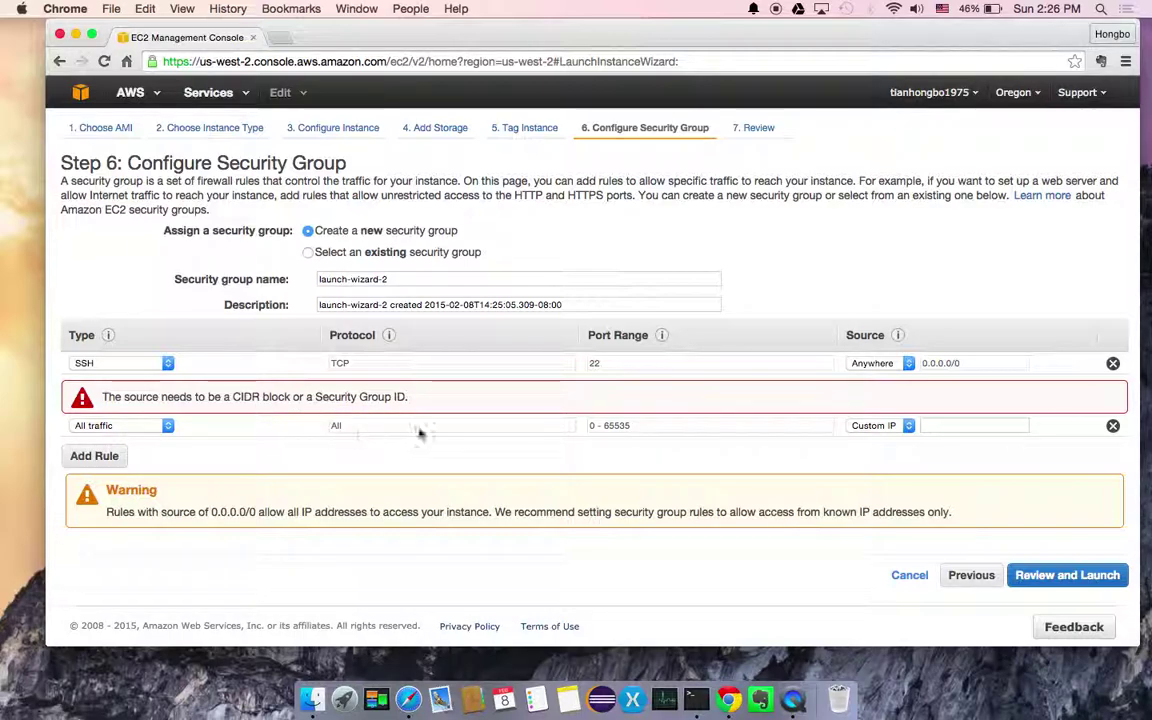
pyautogui.click(906, 425)
pyautogui.click(880, 398)
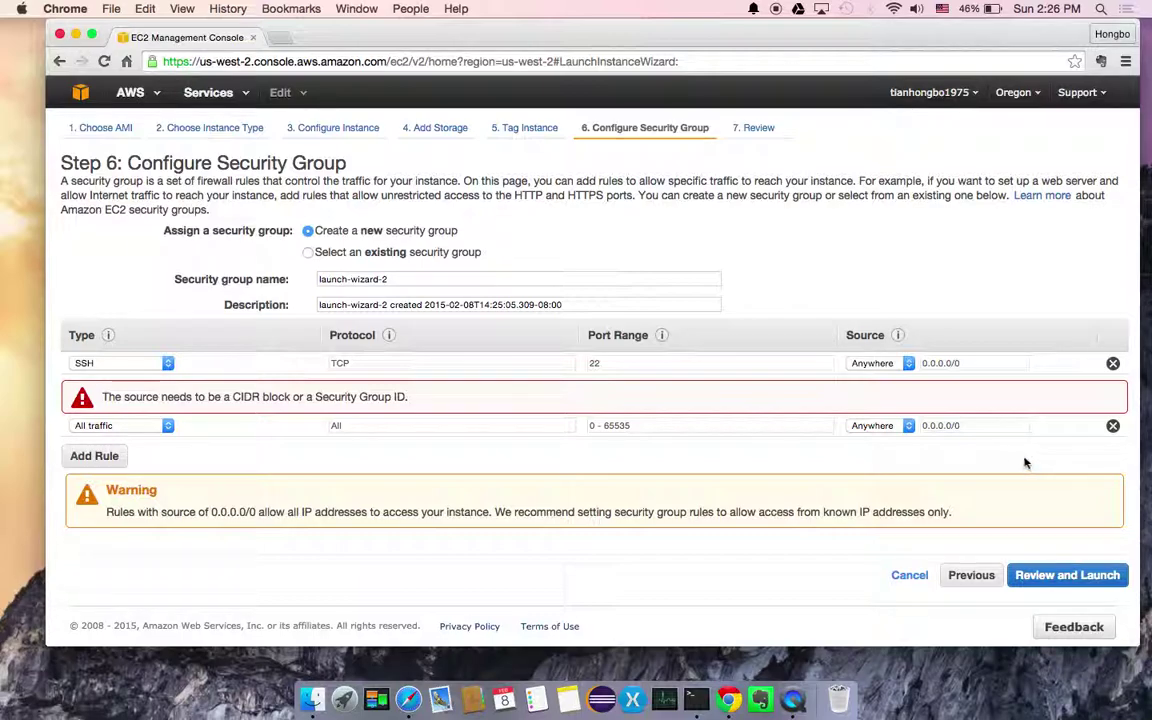
pyautogui.click(1052, 576)
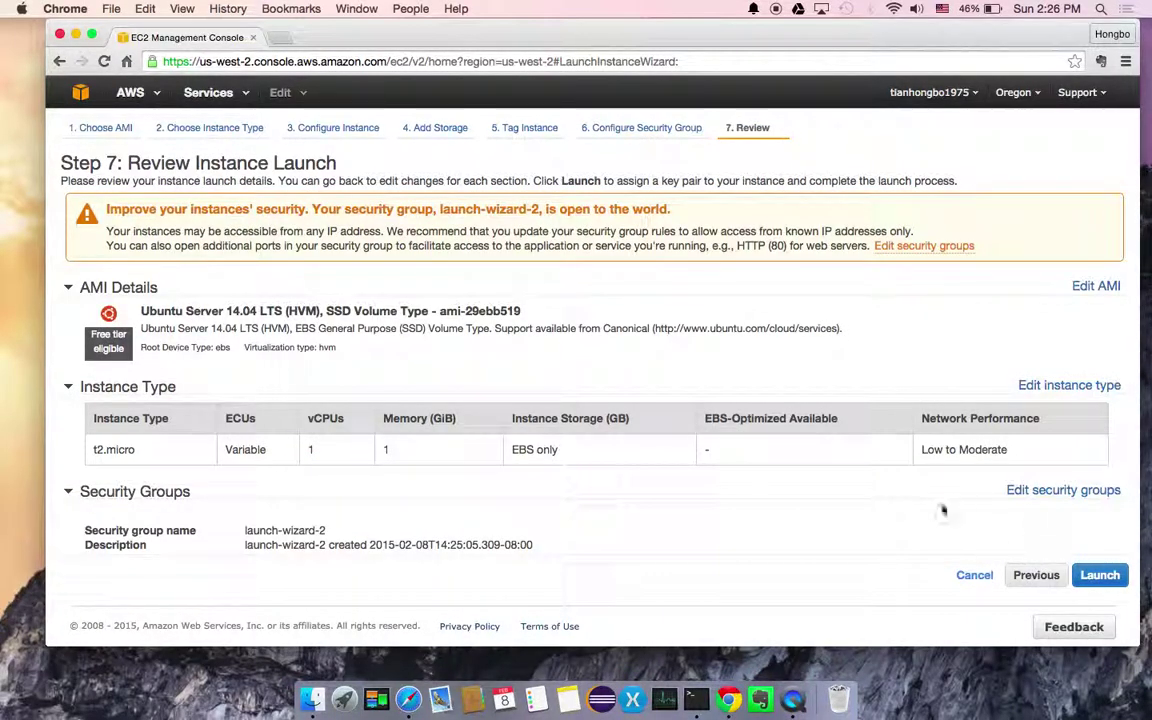
pyautogui.scroll(-3, 917, 506)
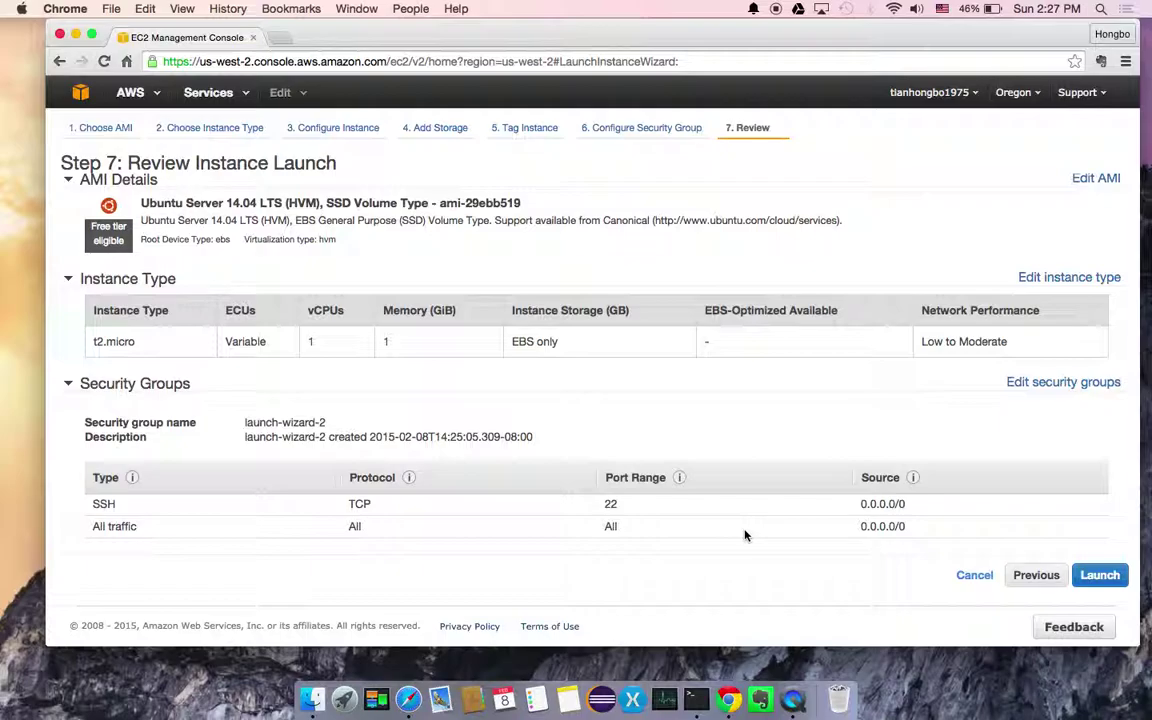
pyautogui.scroll(2, 764, 399)
pyautogui.scroll(-2, 764, 399)
pyautogui.scroll(-2, 763, 399)
pyautogui.scroll(5, 763, 399)
pyautogui.scroll(-2, 763, 399)
pyautogui.scroll(-3, 763, 399)
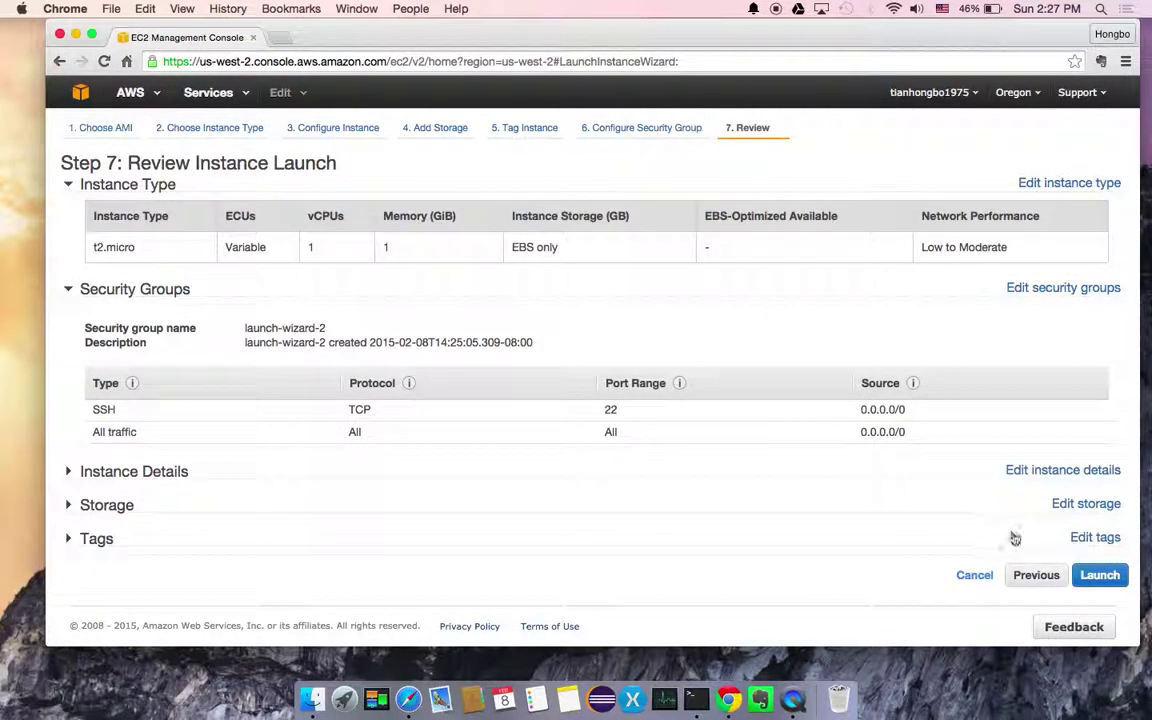
# Launch the instance with existing key pair mykeypair, acknowledging the mykeypair.pem file
pyautogui.click(1098, 575)
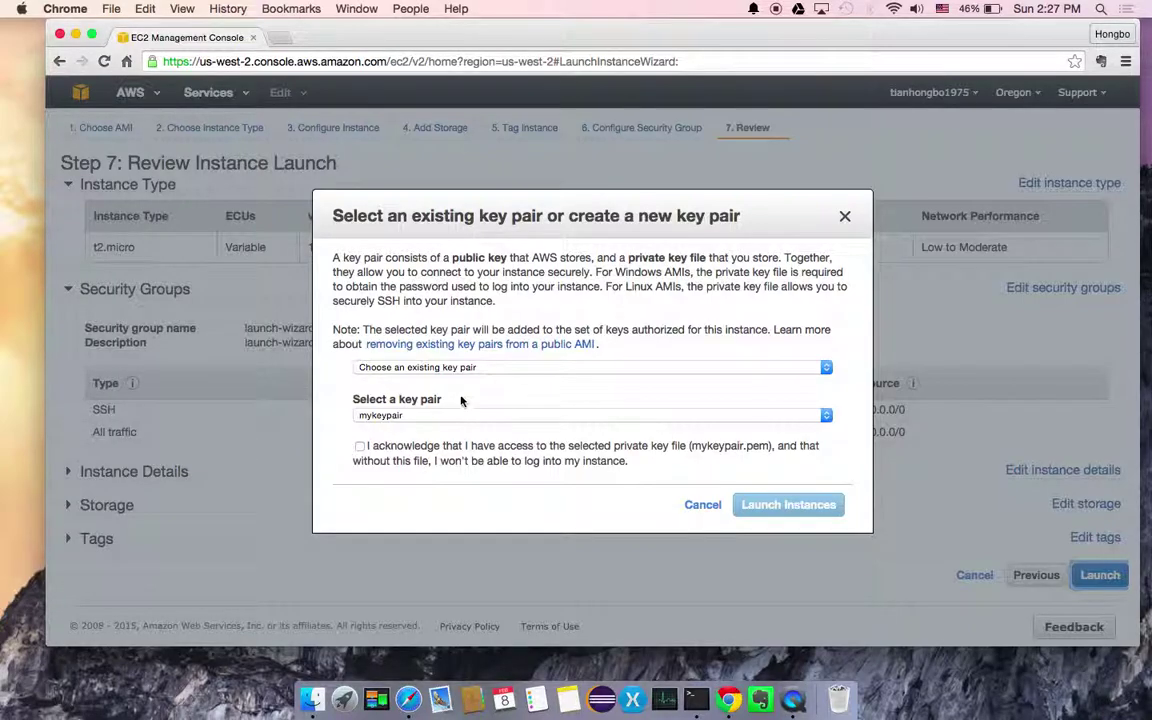
pyautogui.click(428, 416)
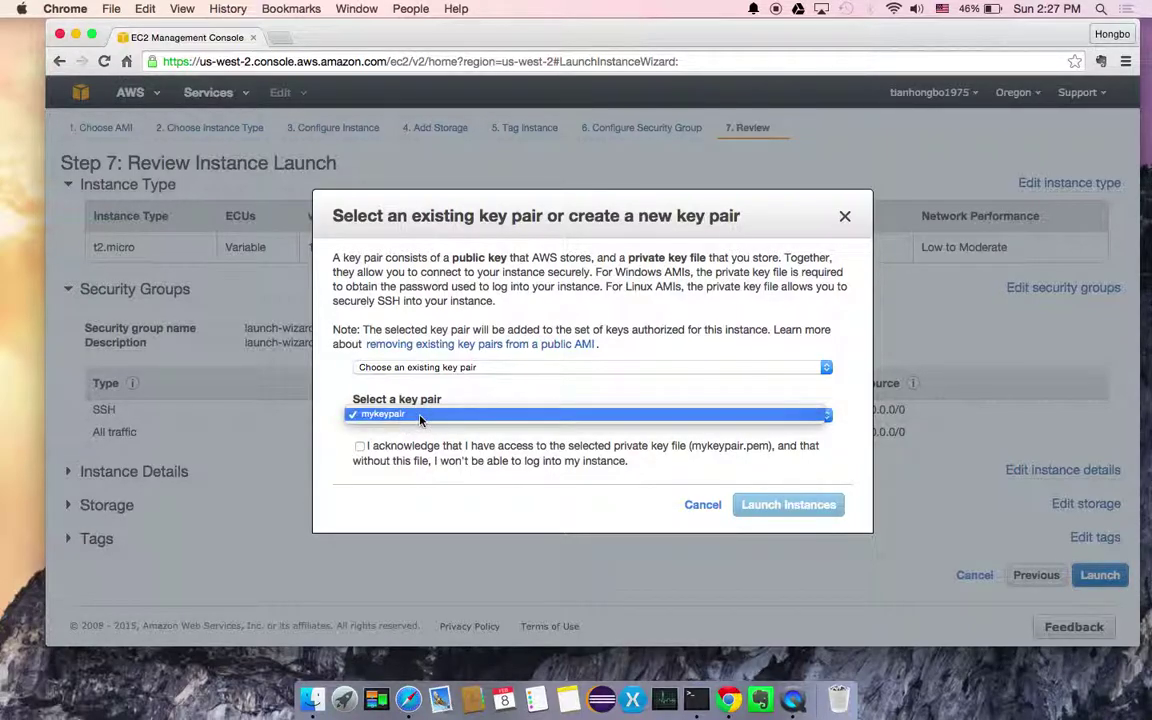
pyautogui.click(406, 414)
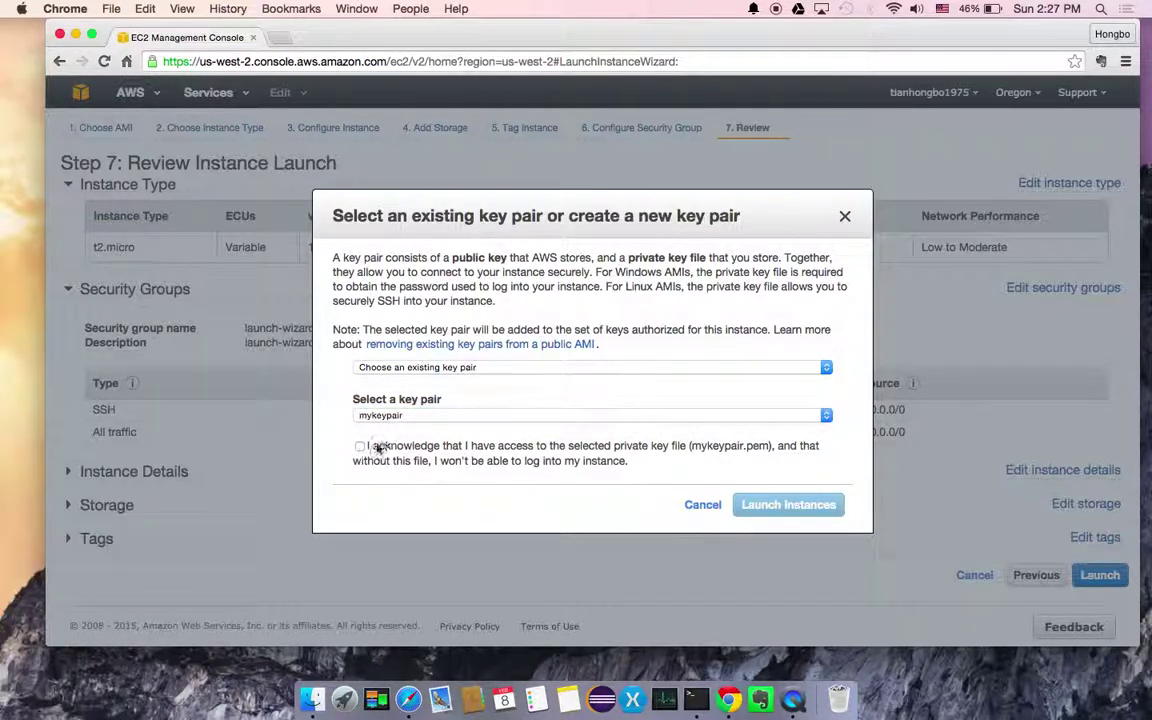
pyautogui.click(360, 447)
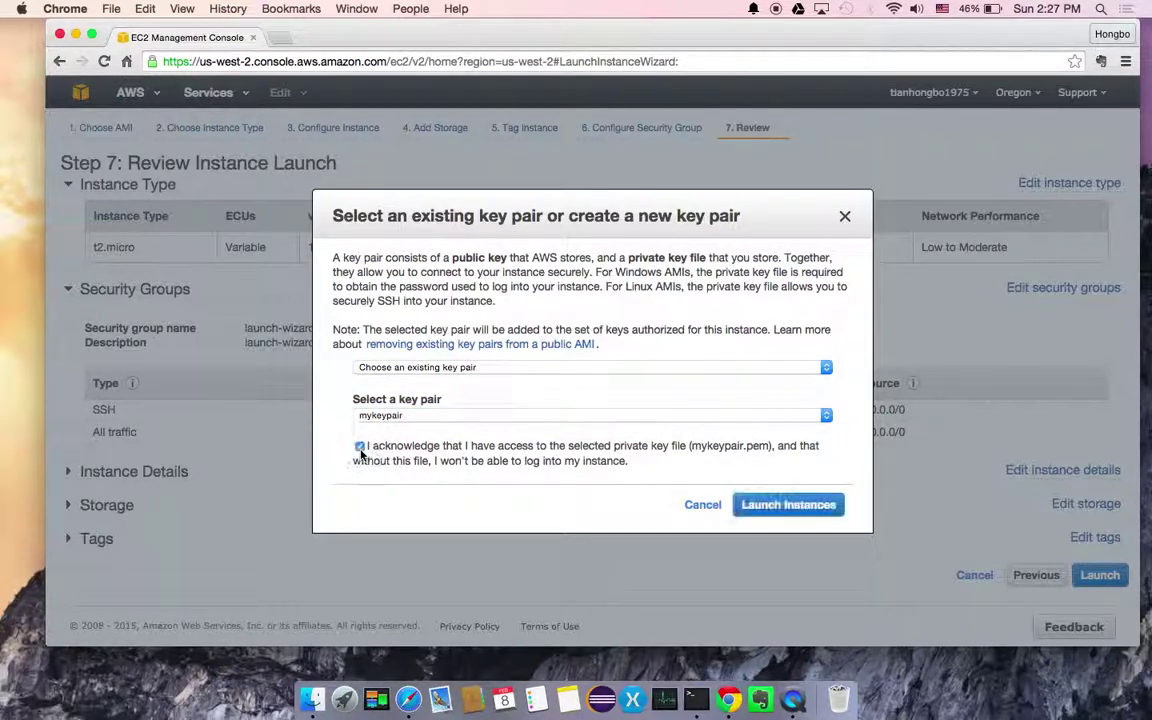
pyautogui.click(780, 505)
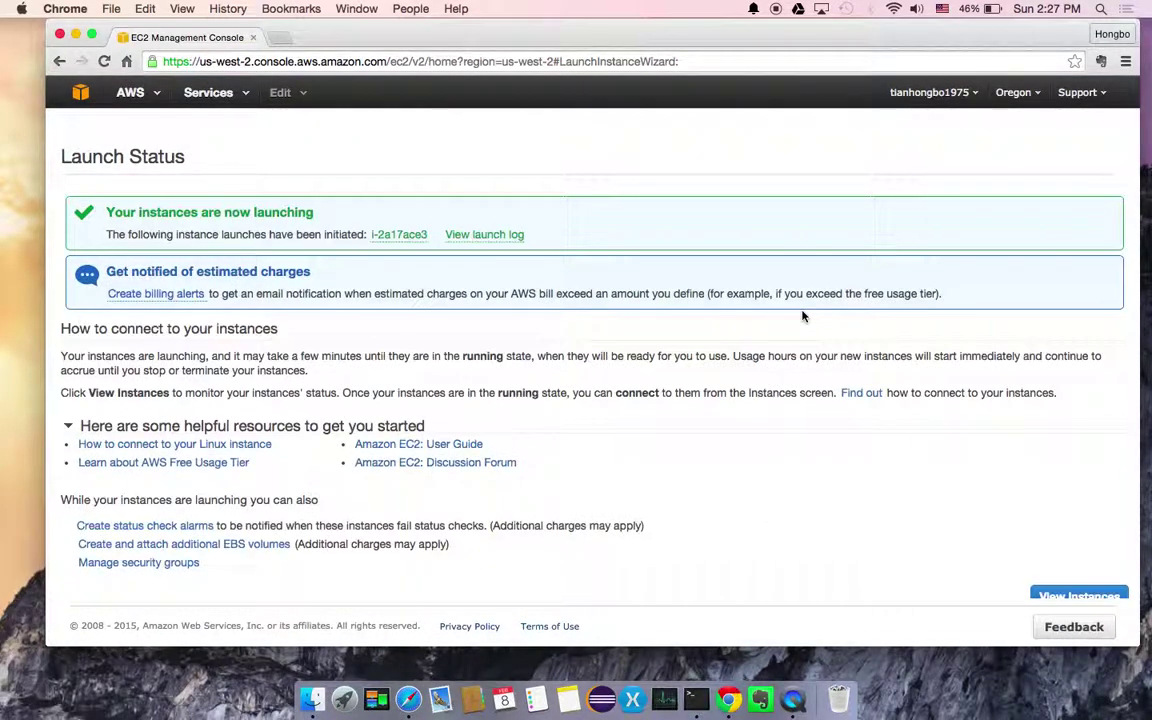
# Watch the new t2.micro instance reach running in the Instances list, narrowing the Name column
pyautogui.scroll(-1, 760, 395)
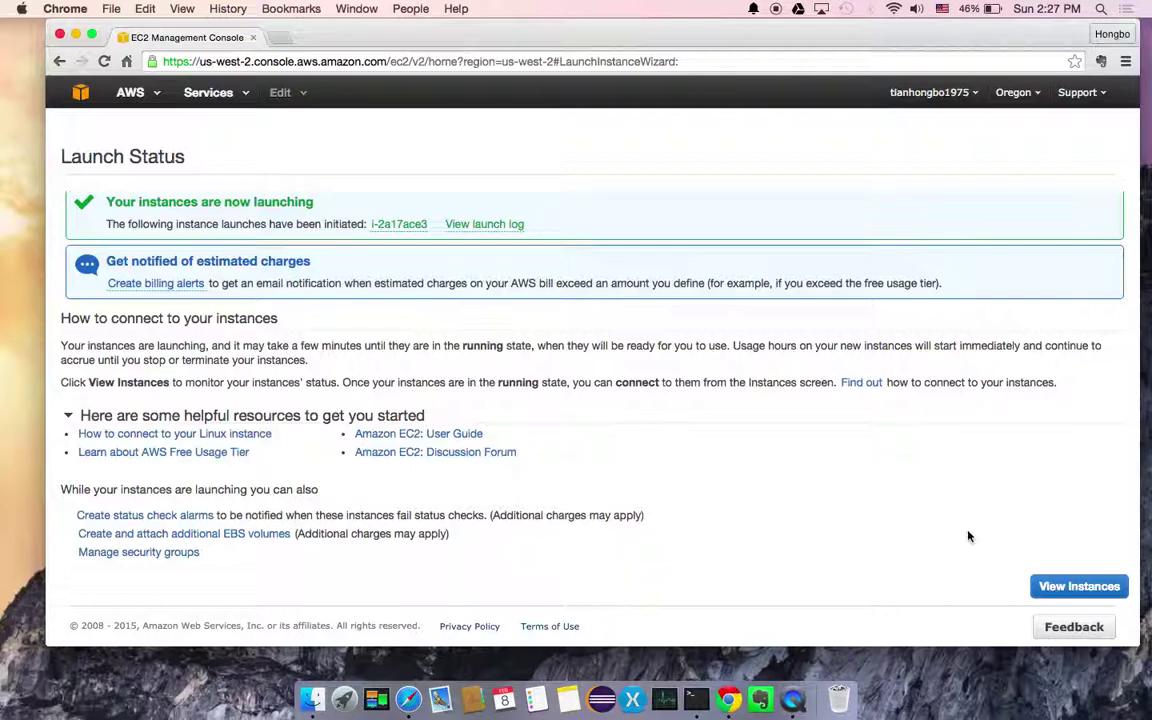
pyautogui.click(1075, 588)
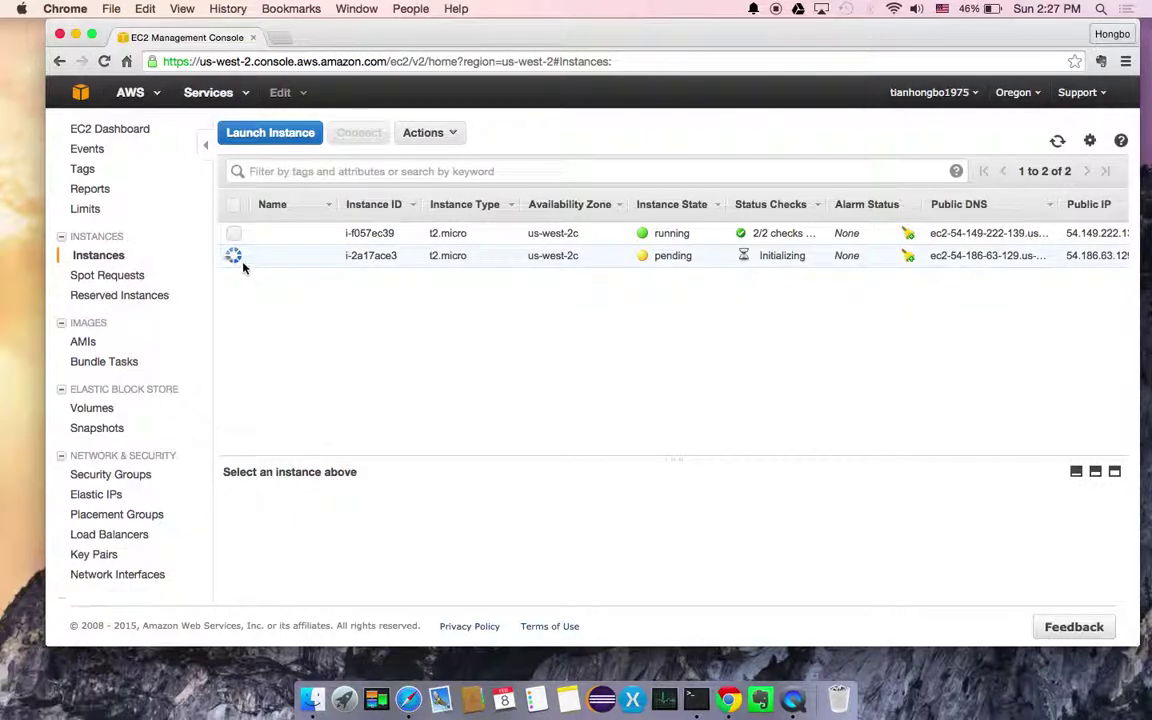
pyautogui.moveTo(258, 262)
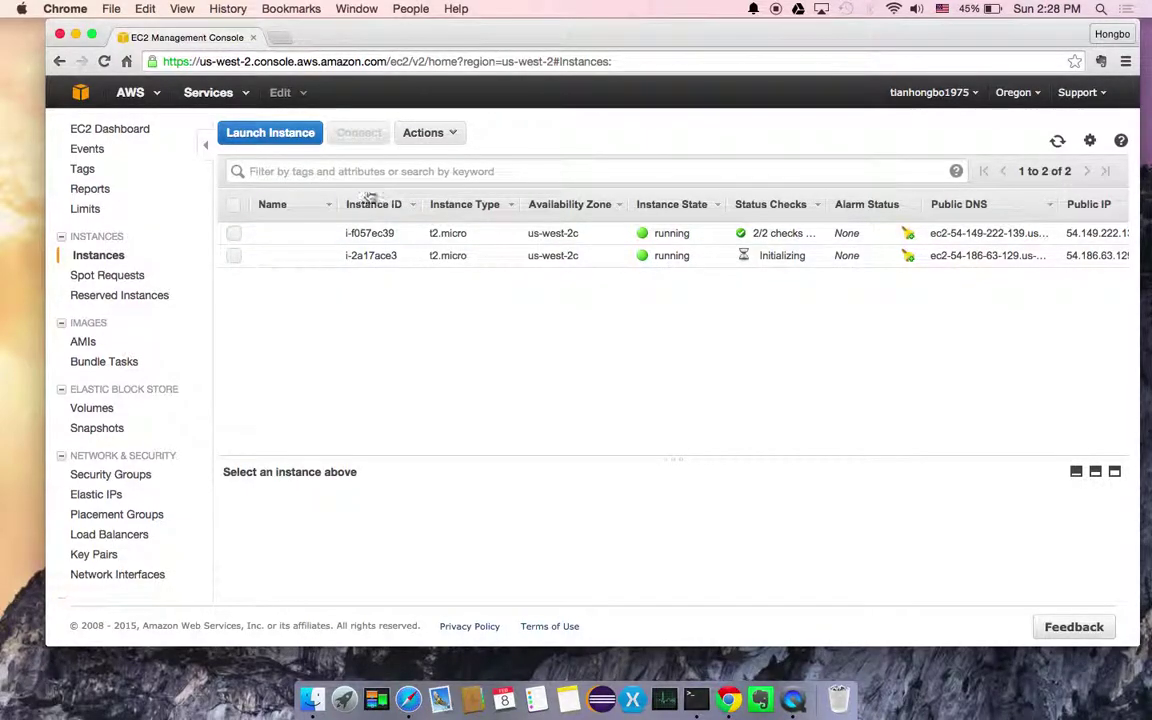
pyautogui.moveTo(332, 204); pyautogui.dragTo(308, 204)
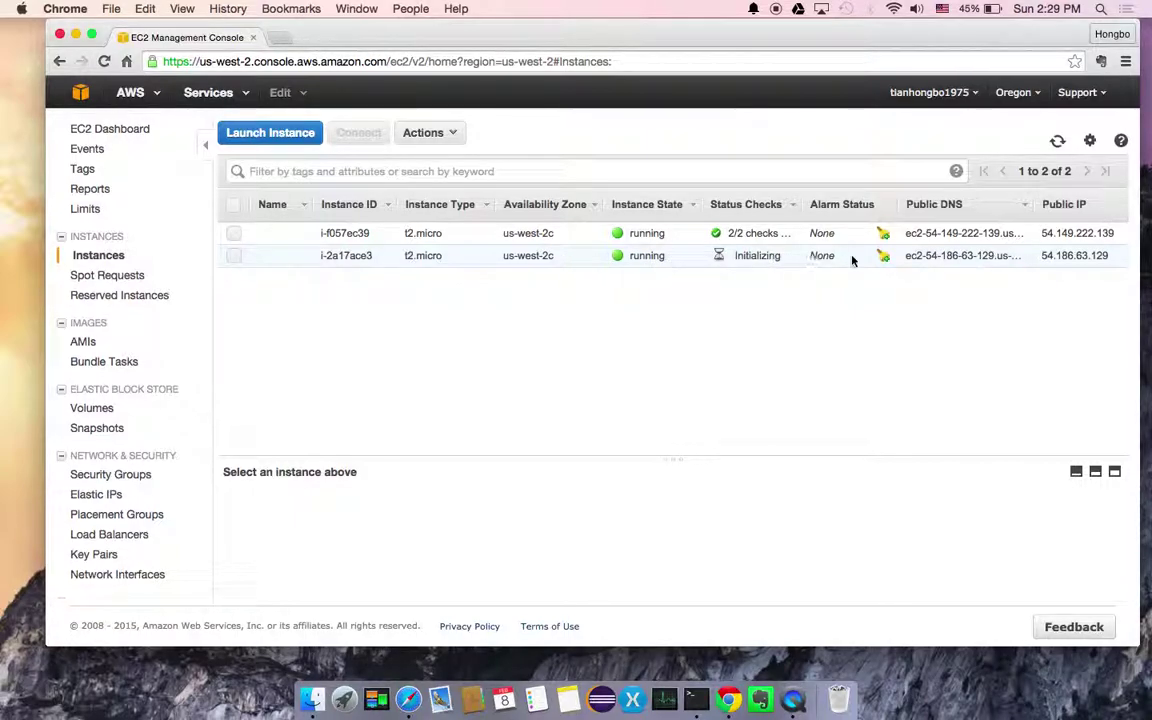
# Select instance i-2a17ace3 and copy its public IP 54.186.63.129
pyautogui.click(908, 258)
pyautogui.moveTo(908, 258); pyautogui.dragTo(1010, 256)
pyautogui.click(1010, 256)
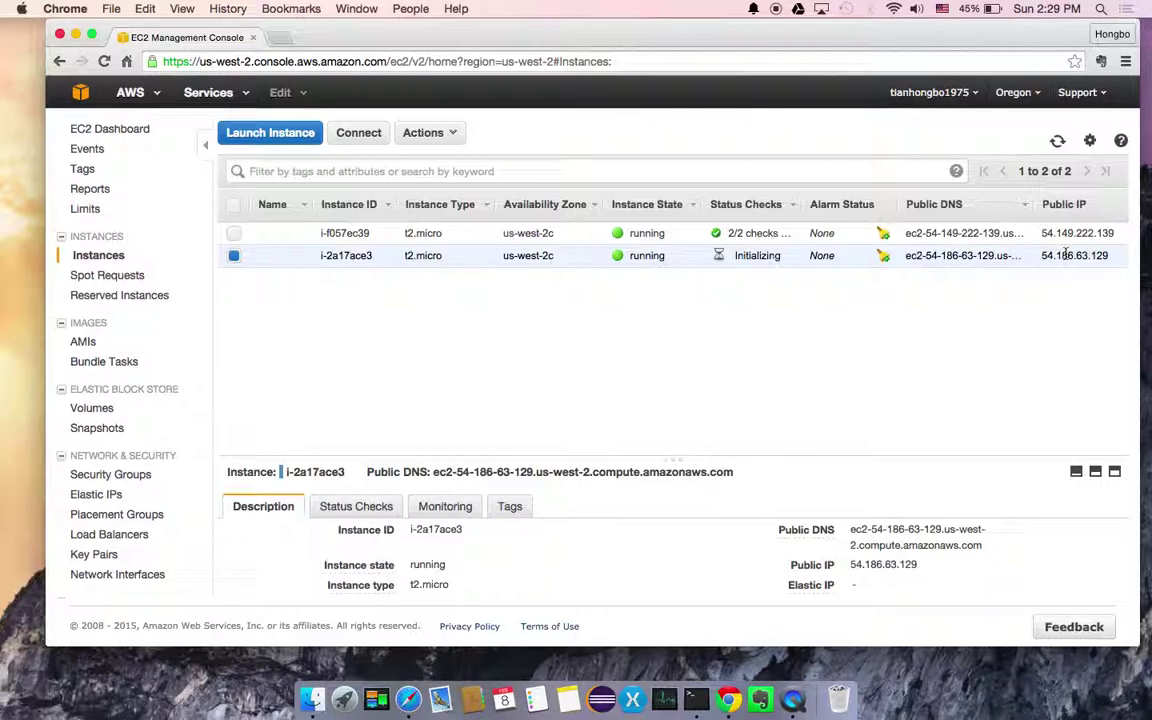
pyautogui.moveTo(1043, 257); pyautogui.dragTo(1104, 257)
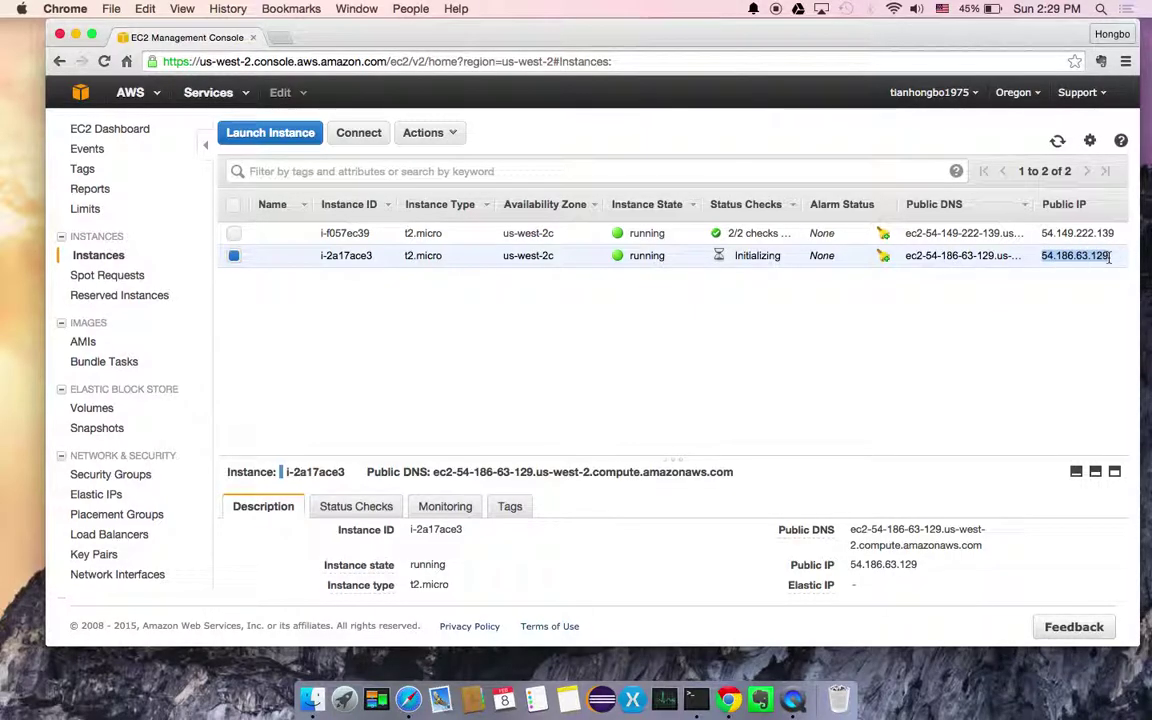
pyautogui.click(1114, 258)
pyautogui.moveTo(1044, 258); pyautogui.dragTo(1111, 256)
pyautogui.press('super+c')
# Switch desktop spaces to bring up a Terminal window in the aws folder
pyautogui.hotkey('ctrl', 'Left')
pyautogui.hotkey('ctrl', 'Right')
pyautogui.hotkey('ctrl', 'Right')
pyautogui.hotkey('ctrl', 'Left')
# List the local folder in Terminal to locate mykeypair.pem
pyautogui.click(697, 672)
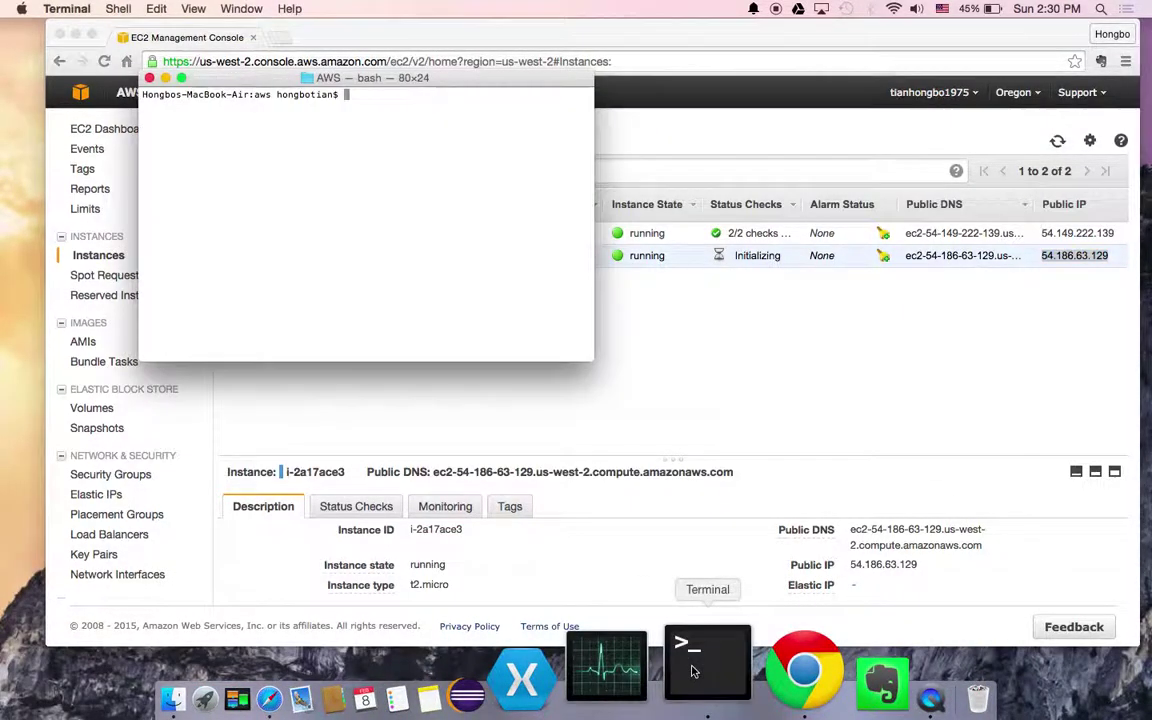
pyautogui.press('Return')
pyautogui.press('Return')
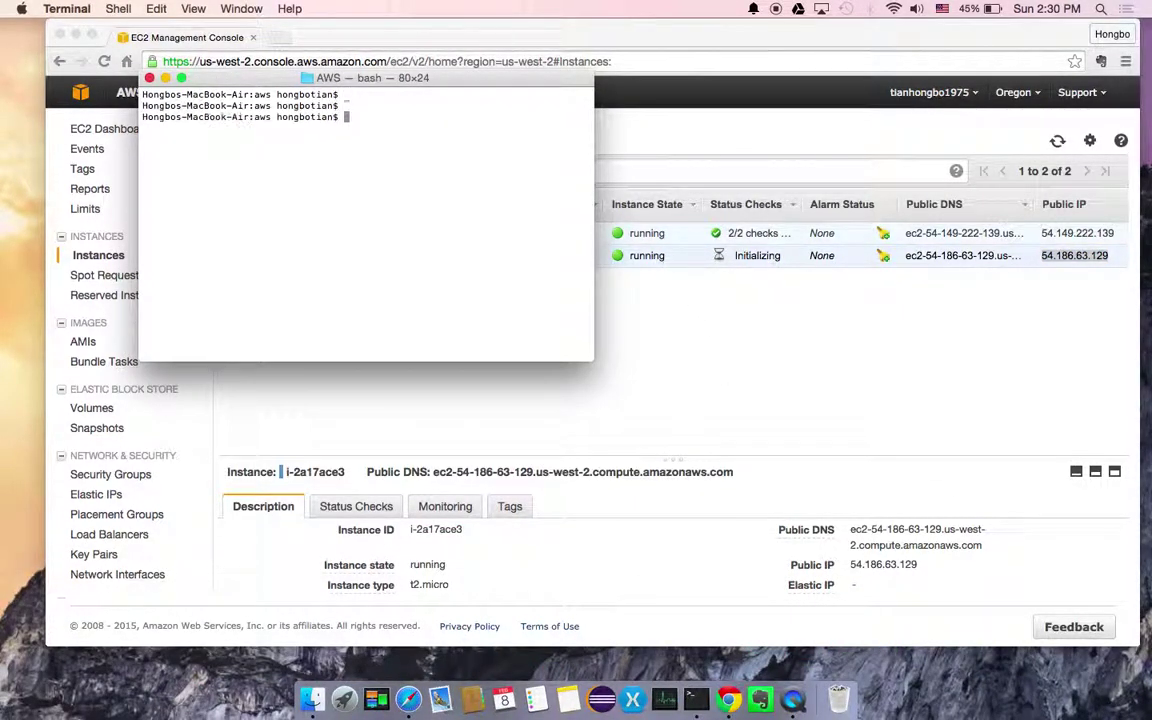
pyautogui.write('ls')
pyautogui.press('Return')
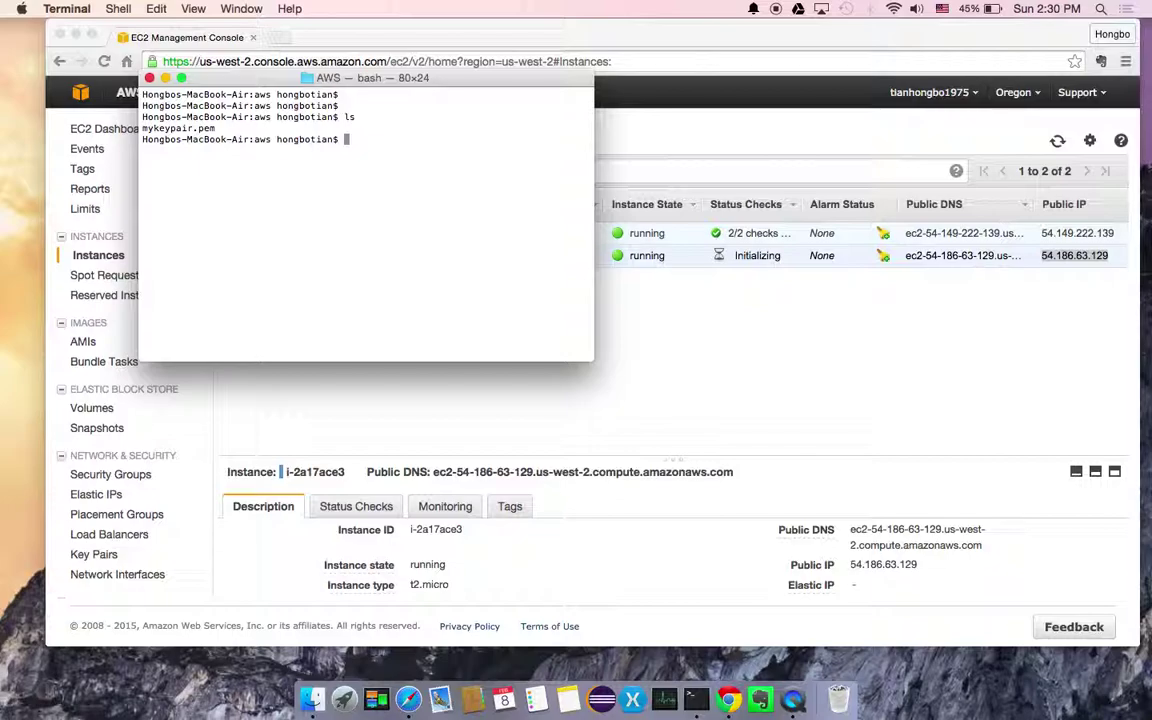
pyautogui.write('ssh')
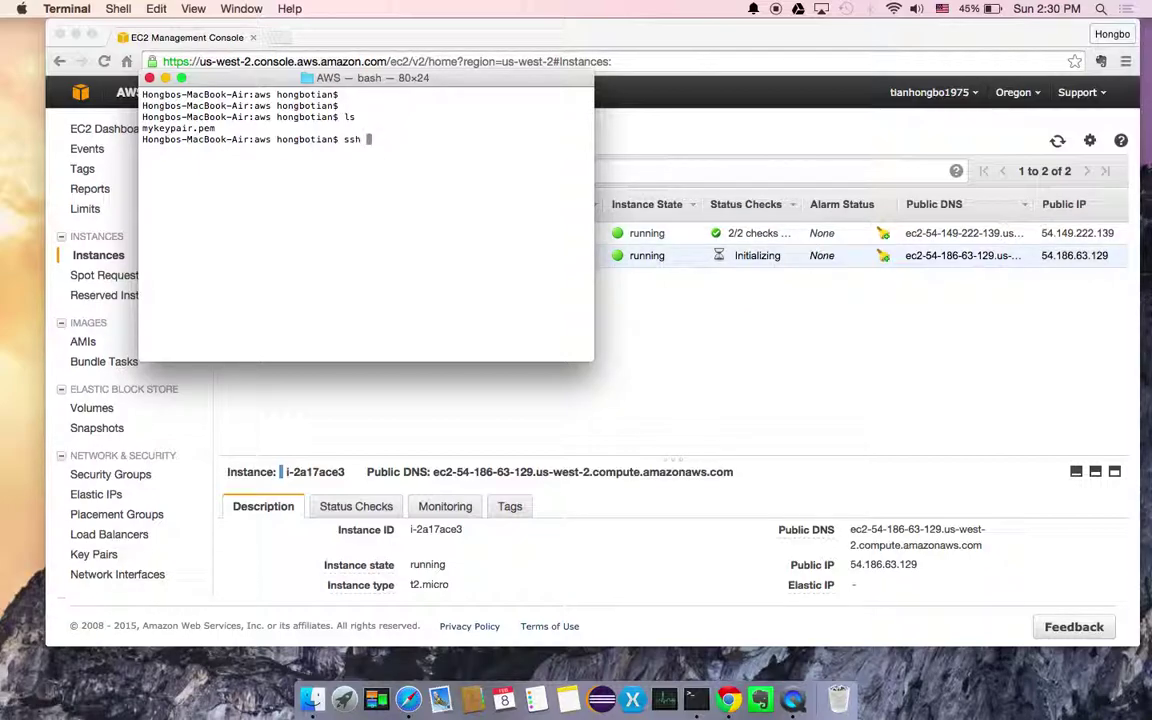
pyautogui.write(' -i mykeypair.pem un')
pyautogui.press('BackSpace')
pyautogui.write('but')
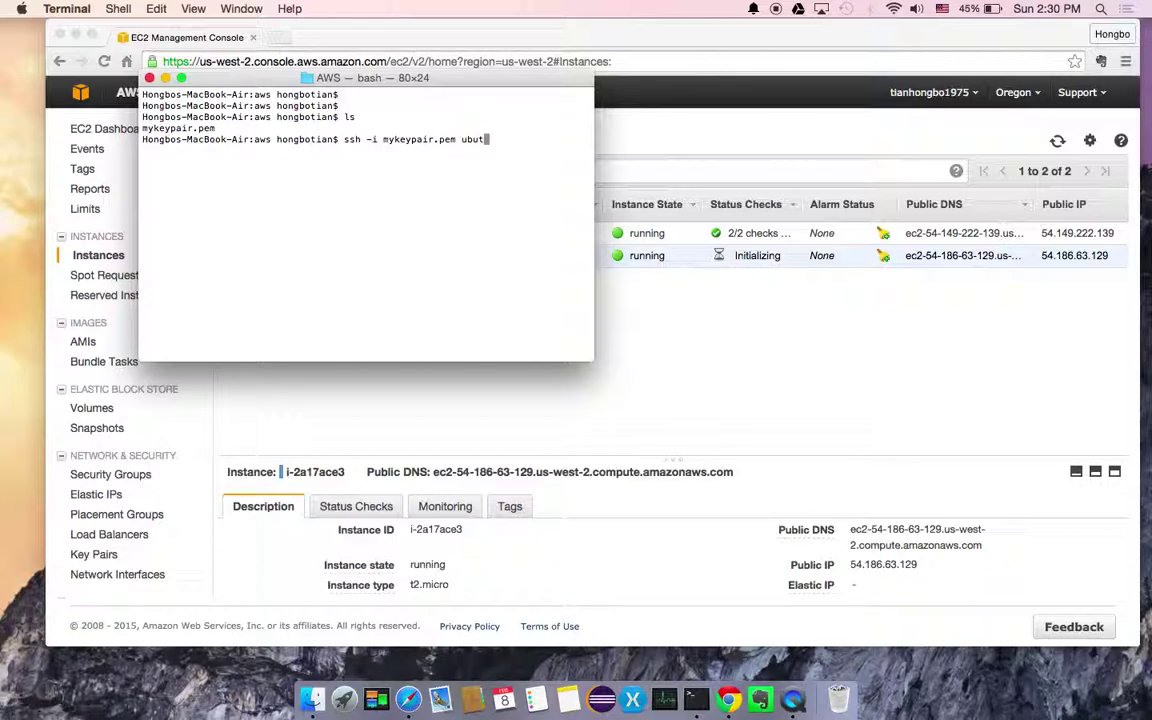
pyautogui.press('BackSpace')
pyautogui.write('ntu@')
pyautogui.click(973, 270)
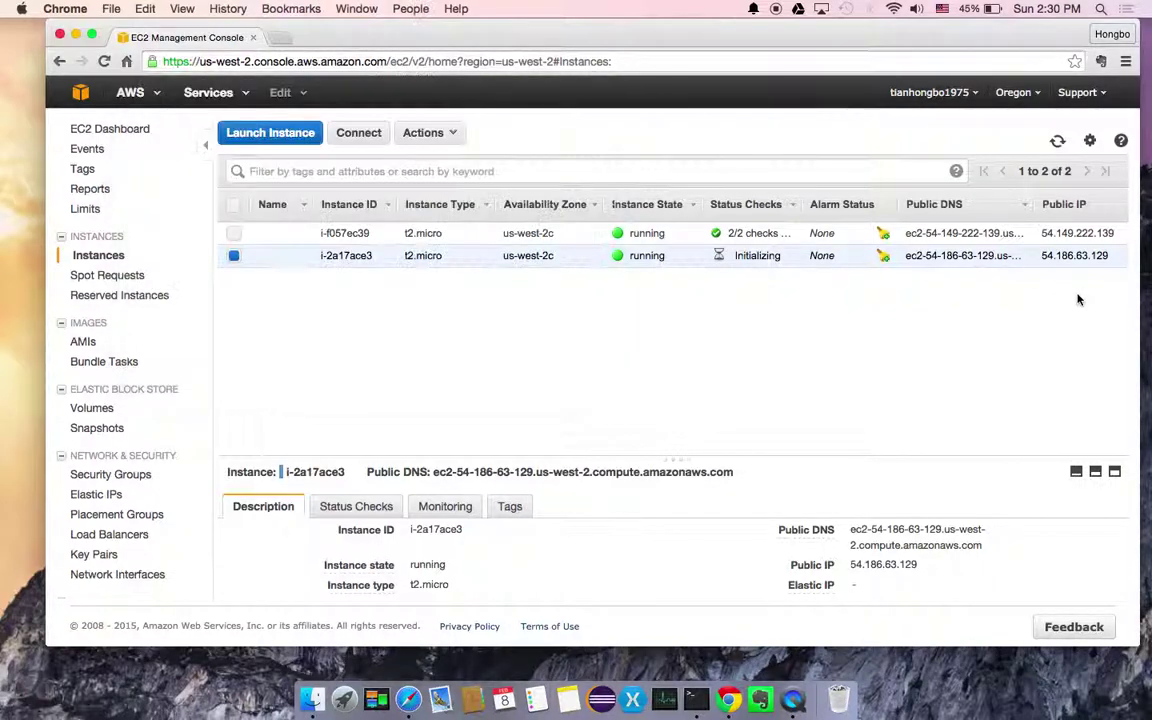
pyautogui.doubleClick(1068, 256)
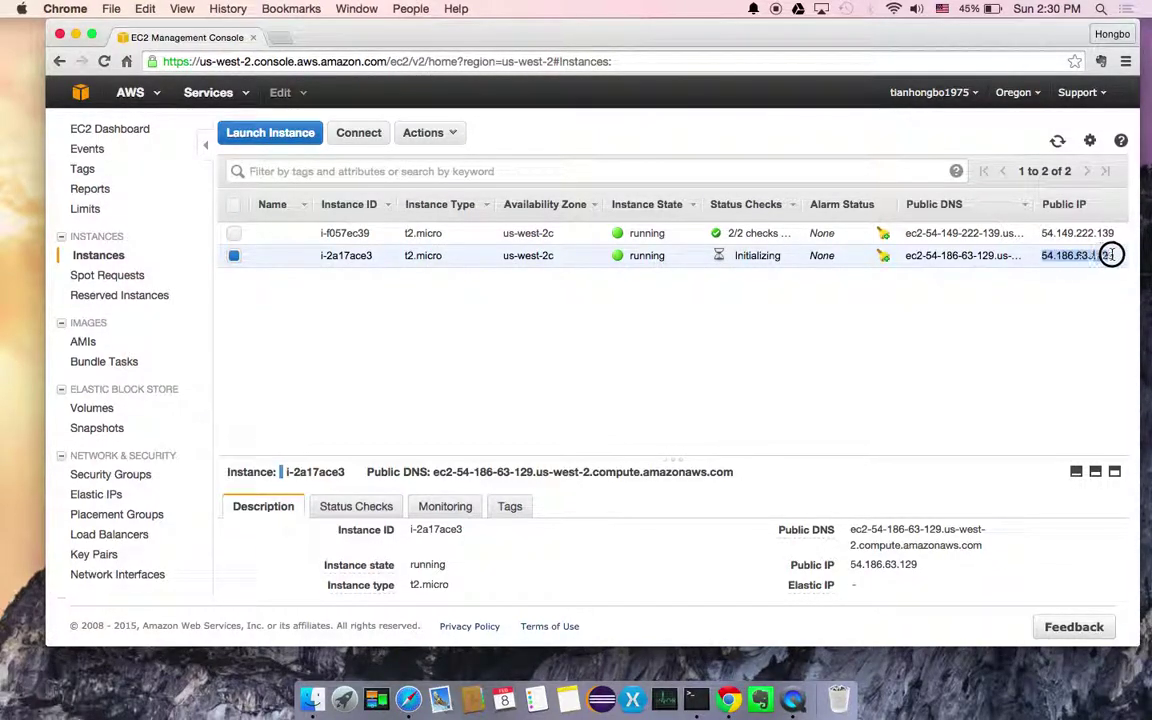
pyautogui.press('super+Tab')
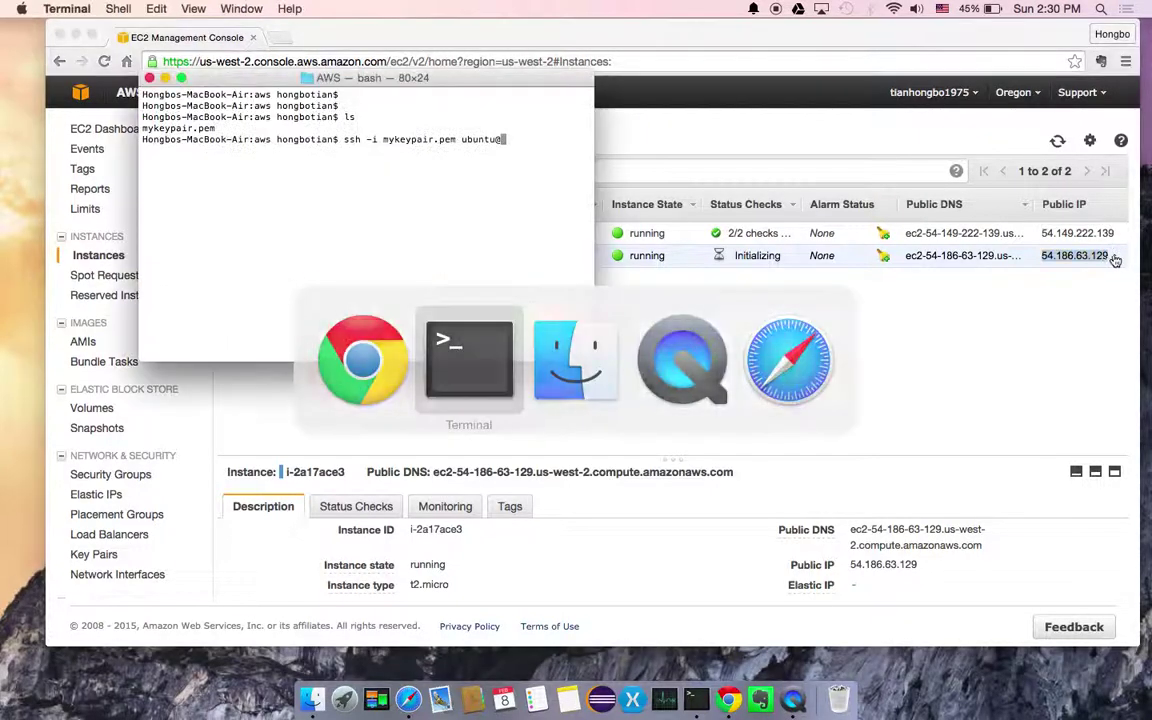
pyautogui.press('super+v')
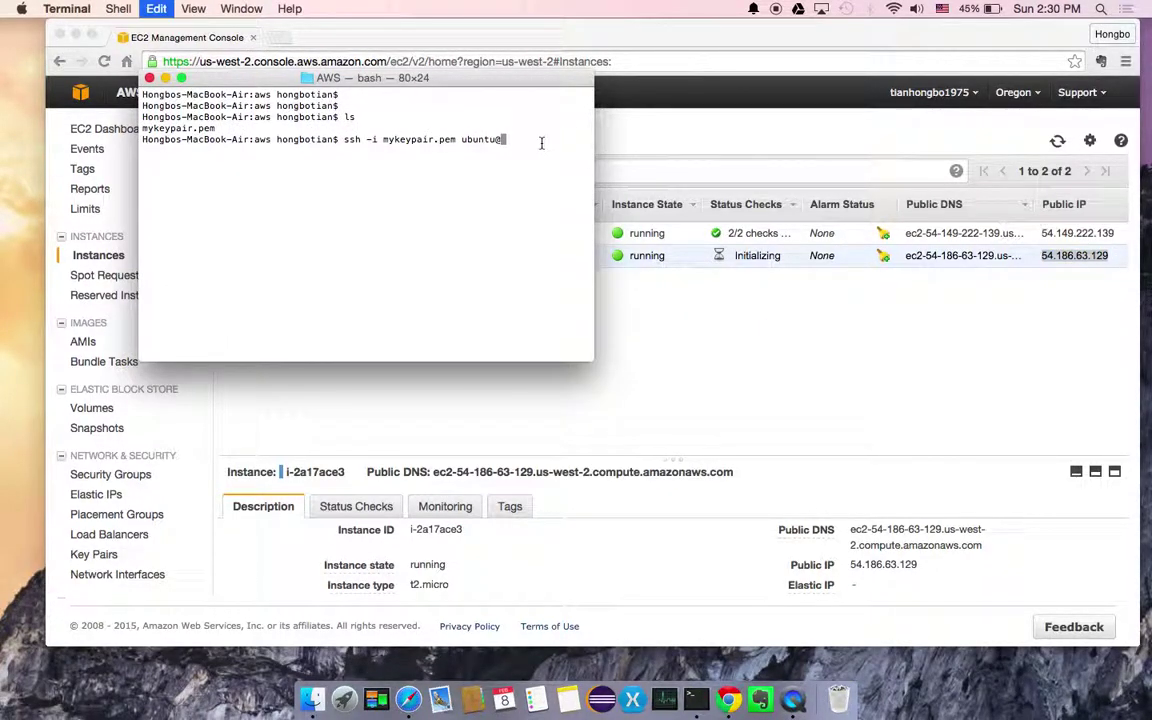
pyautogui.press('Return')
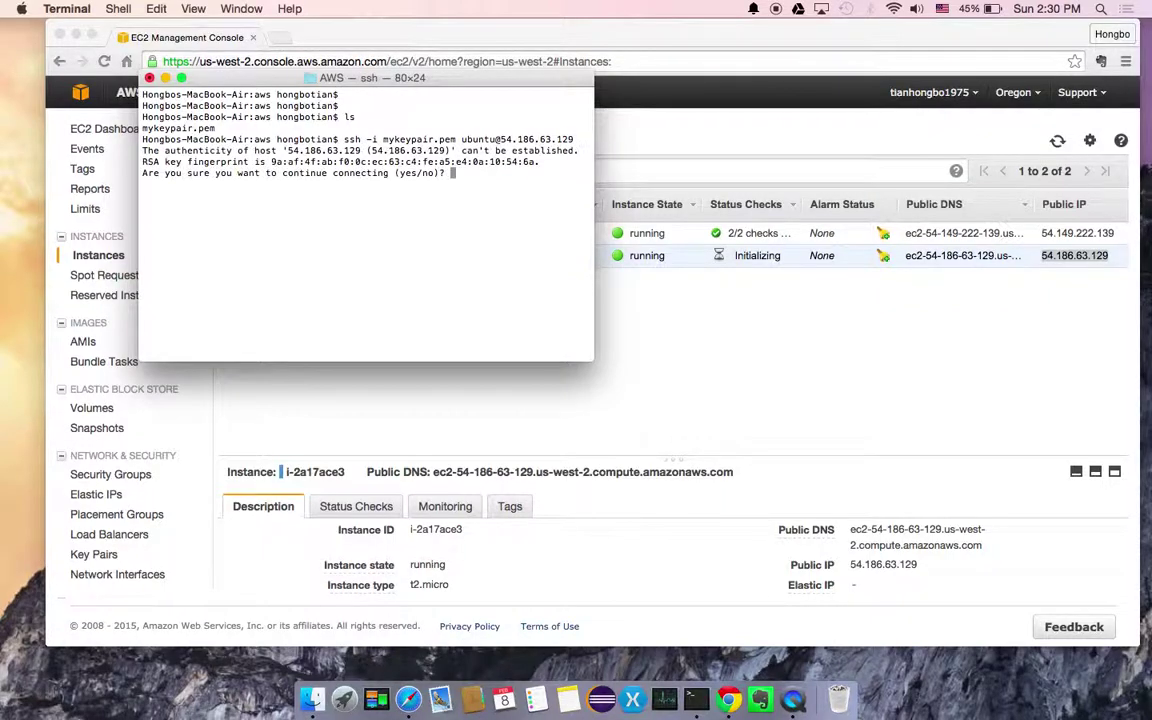
pyautogui.write('yes')
pyautogui.press('Return')
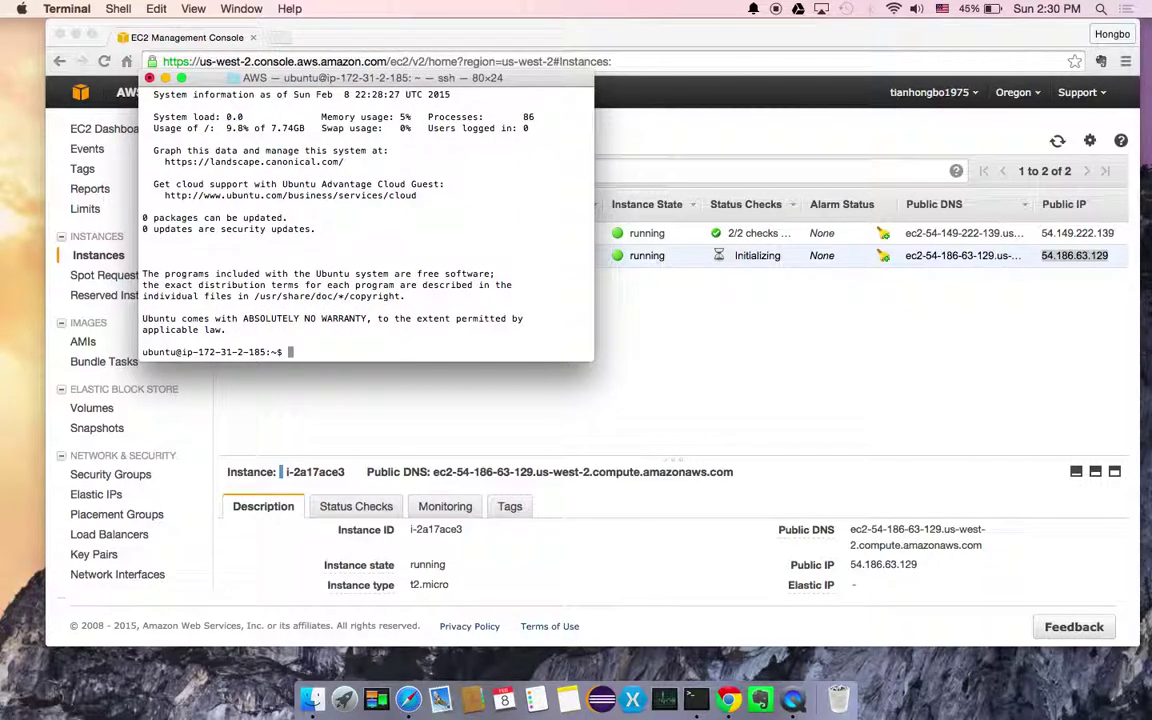
# Run pwd on the instance, which shows /home/ubuntu
pyautogui.press('Return')
pyautogui.press('Return')
pyautogui.press('Return')
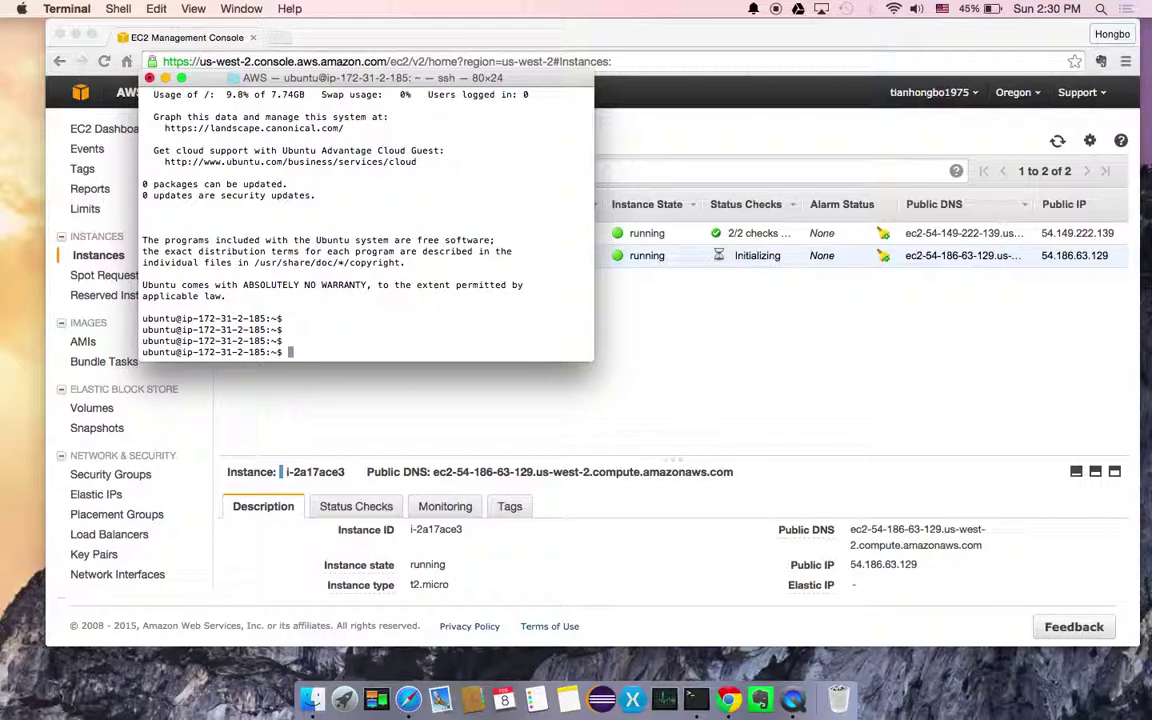
pyautogui.write('pwd')
pyautogui.press('Return')
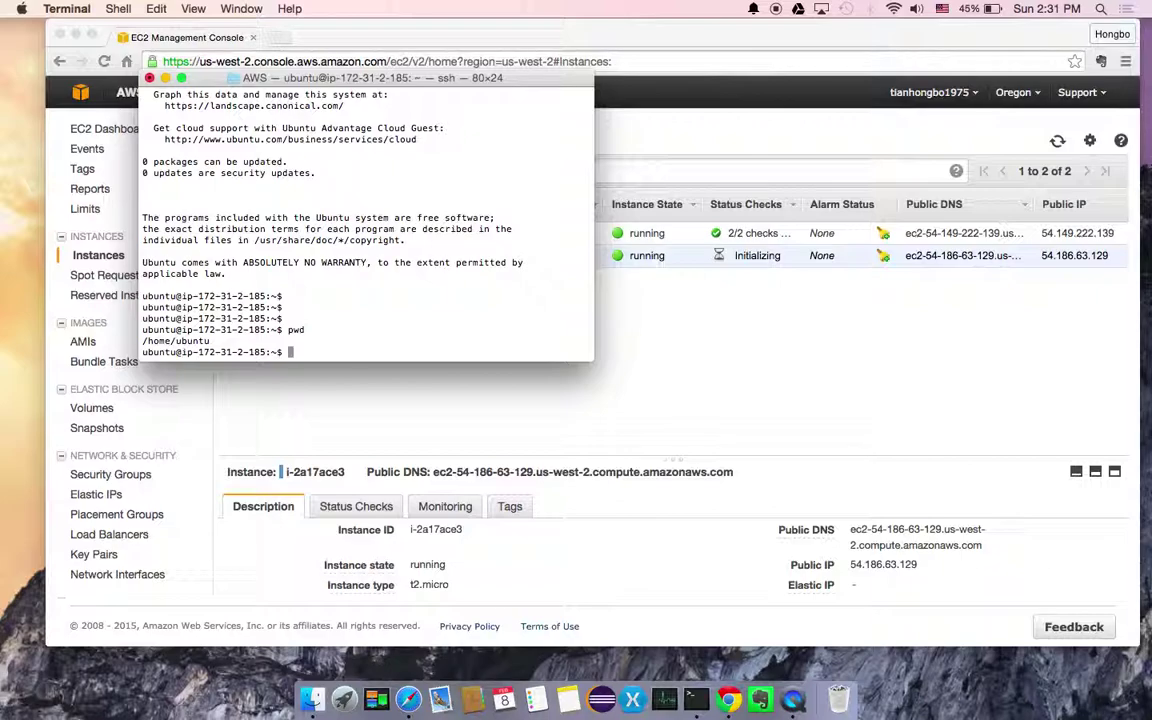
# Run ifconfig to list eth0 at private address 172.31.2.185
pyautogui.write('ifconfig')
pyautogui.press('Return')
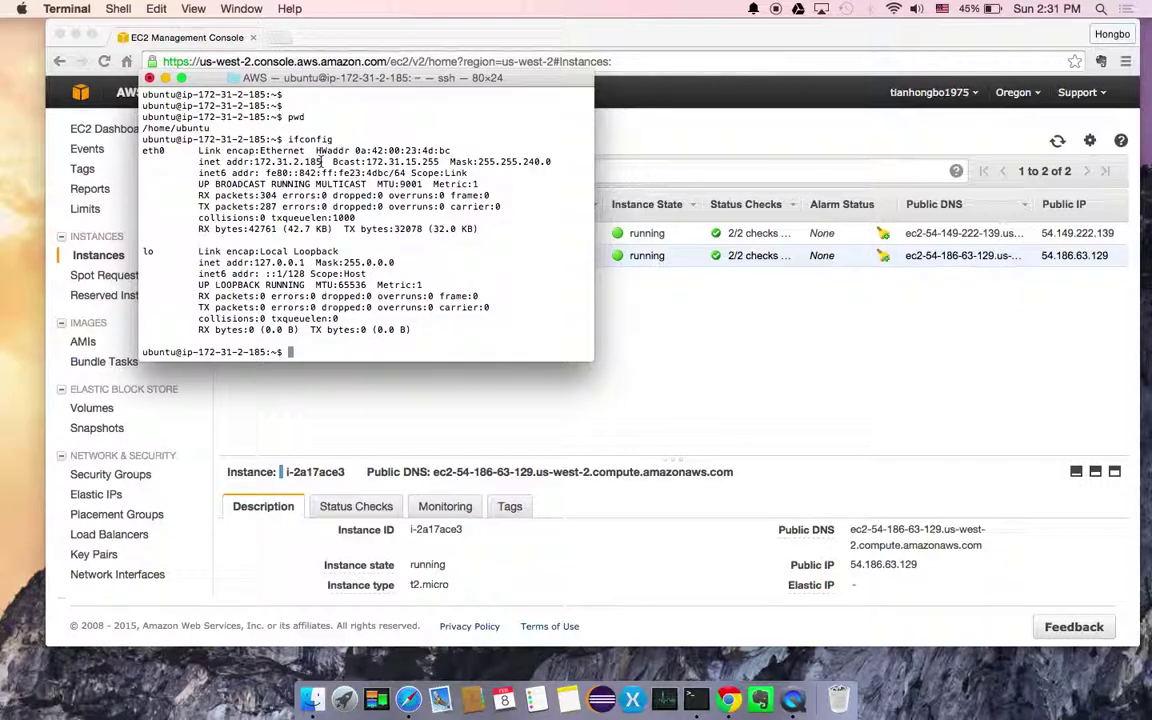
pyautogui.click(301, 349)
pyautogui.press('Return')
pyautogui.press('Return')
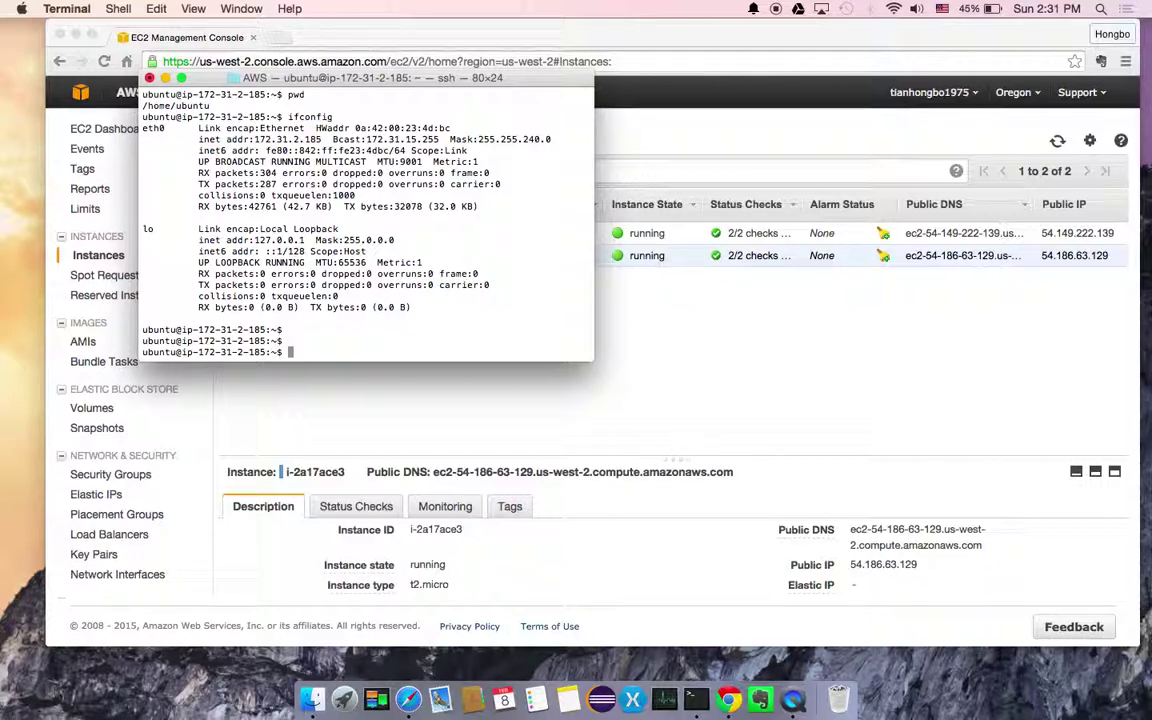
# Open the GitHub profile in a new tab and browse the 281 repository's lab1 folder
pyautogui.click(282, 40)
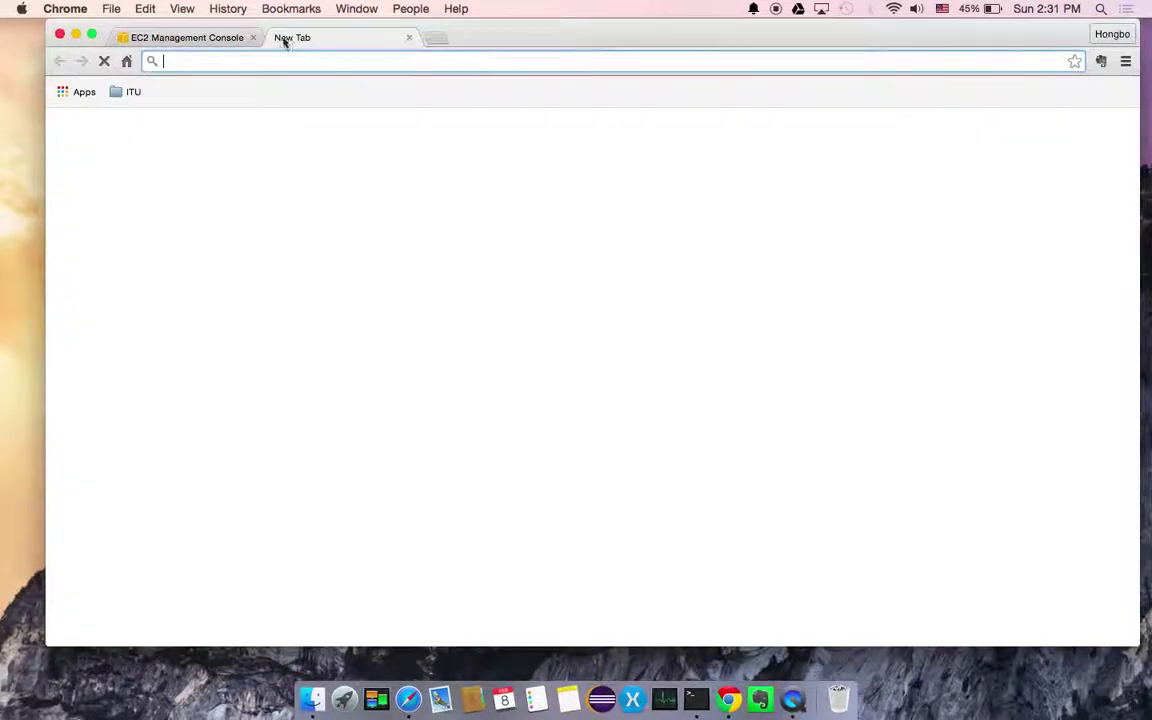
pyautogui.write('g')
pyautogui.press('BackSpace')
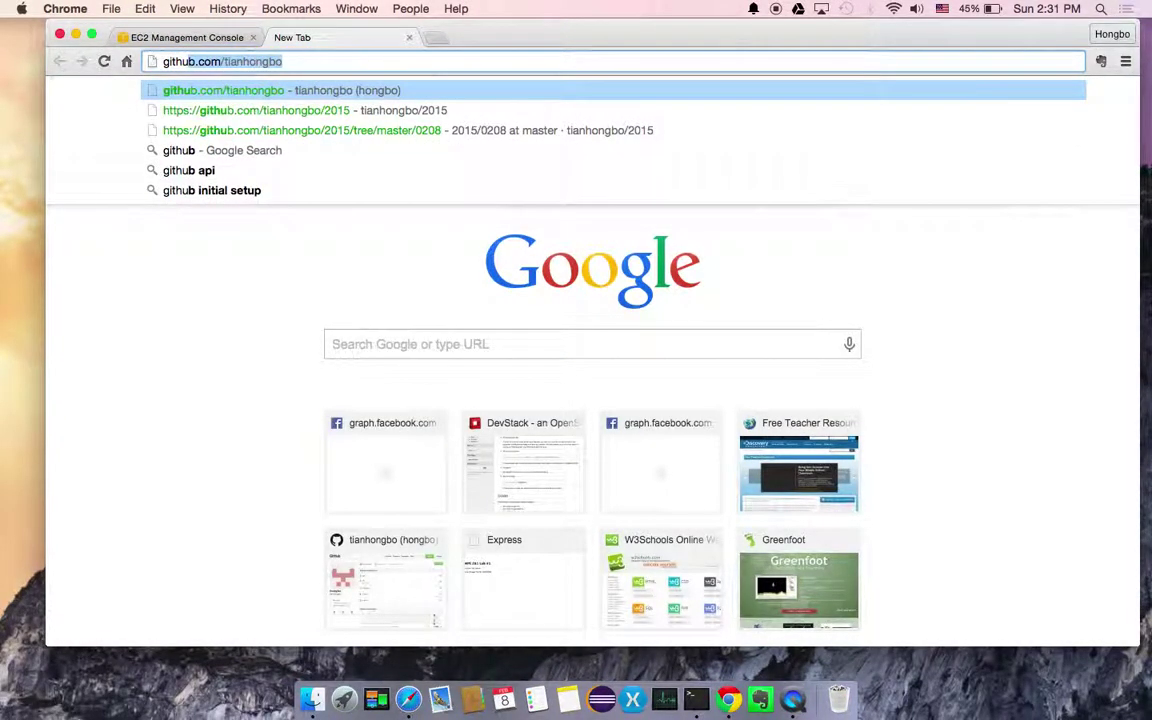
pyautogui.press('Return')
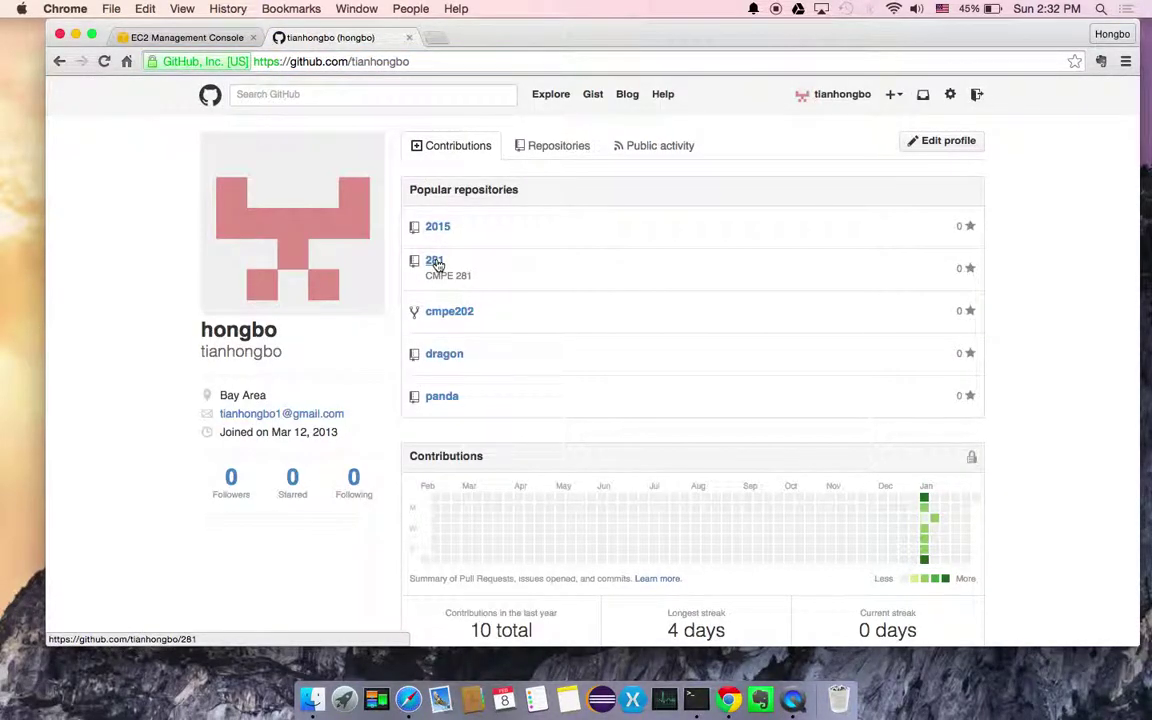
pyautogui.click(436, 263)
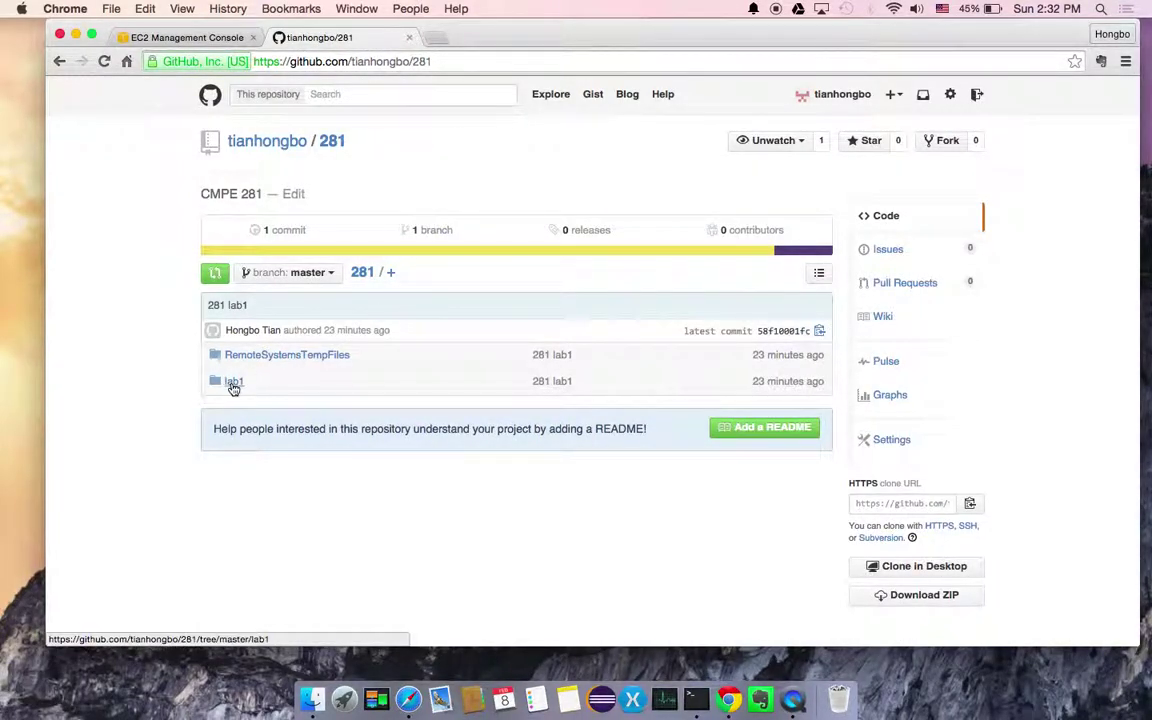
pyautogui.click(233, 384)
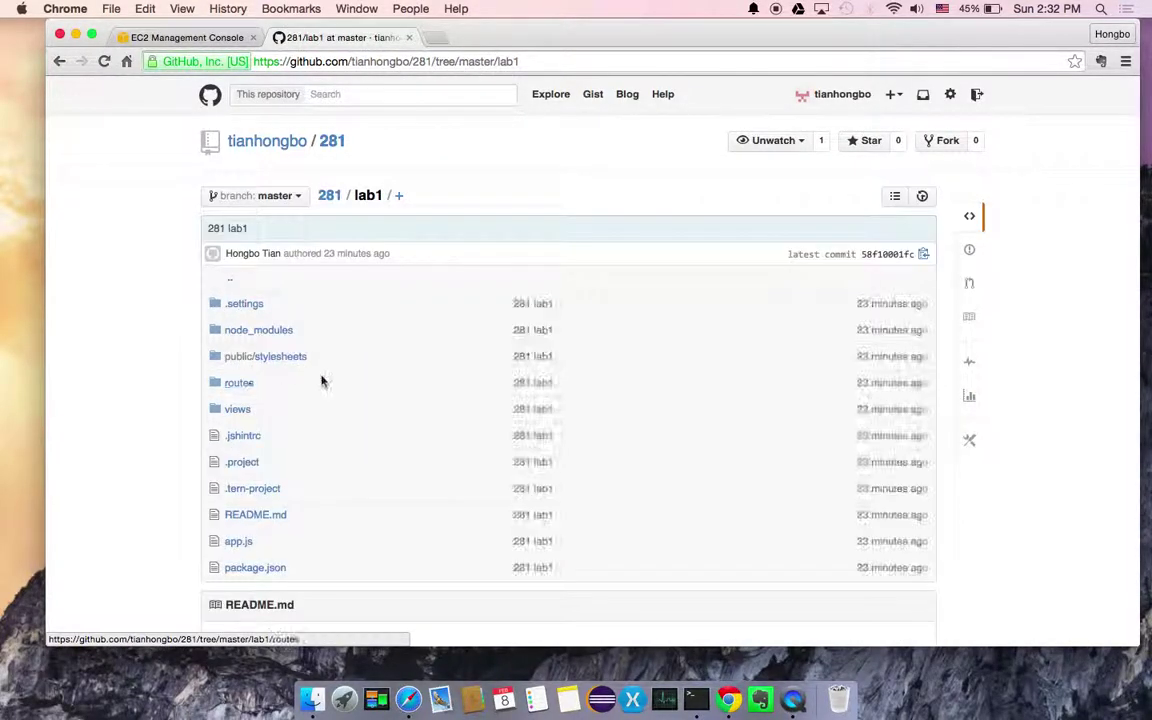
pyautogui.scroll(-5, 297, 320)
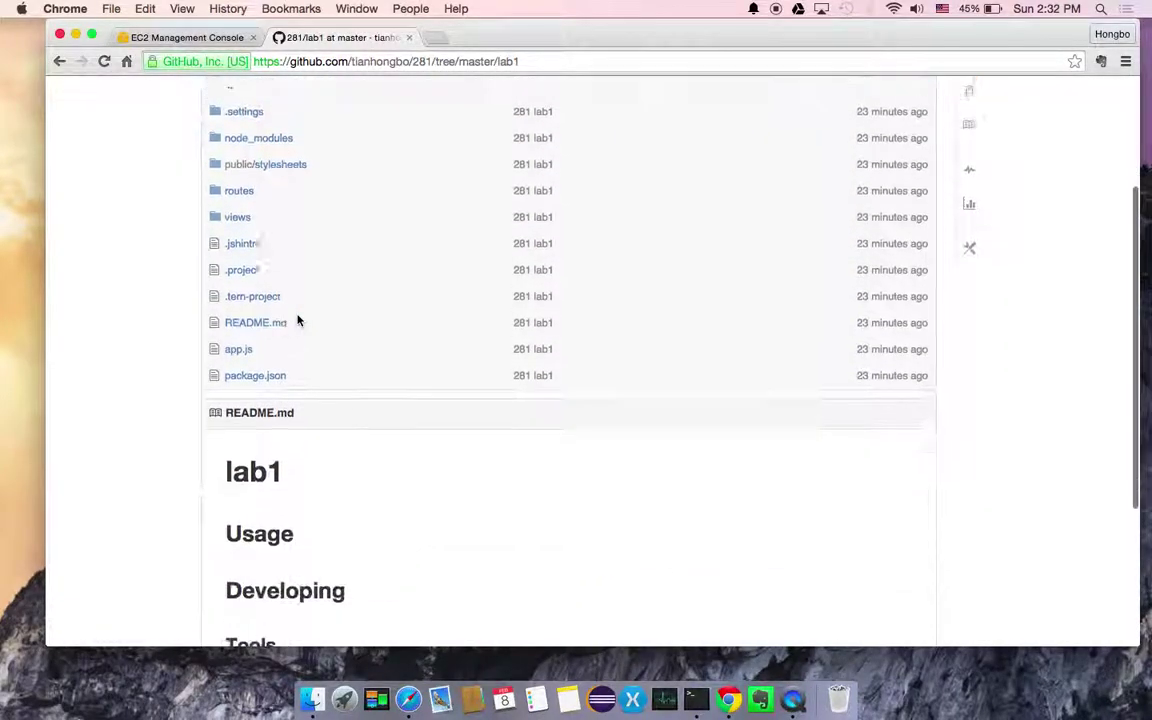
pyautogui.scroll(5, 297, 320)
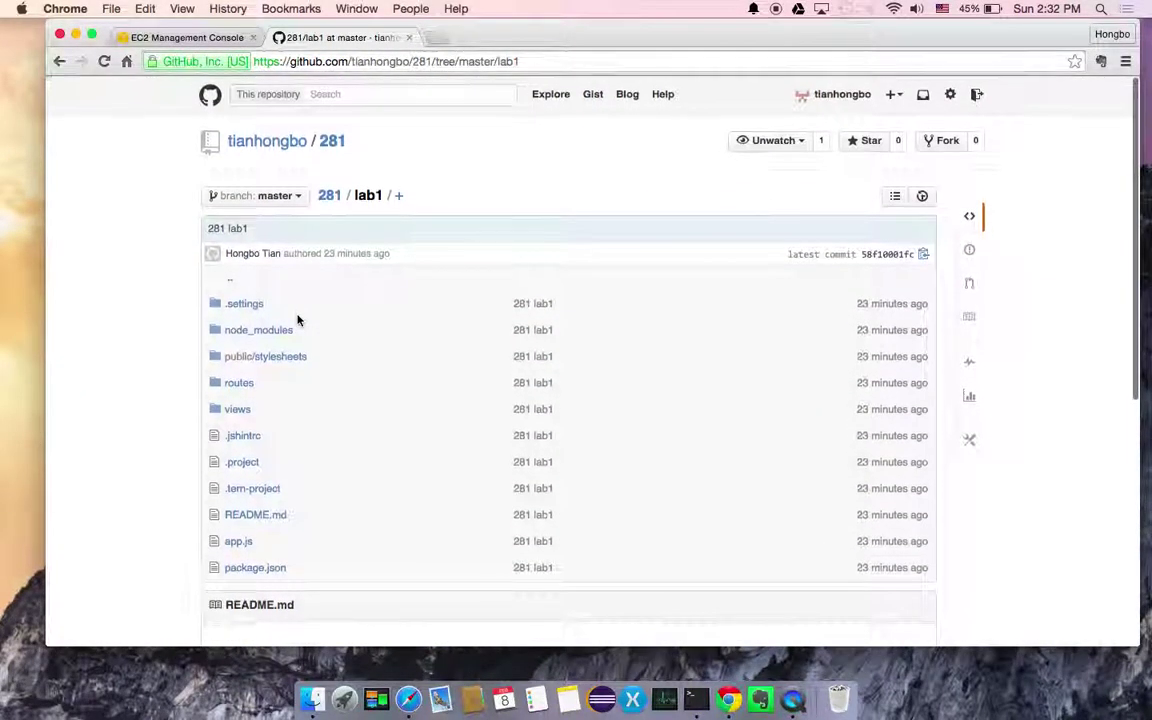
# Copy the 281 repository's HTTPS clone URL from its main page
pyautogui.click(331, 198)
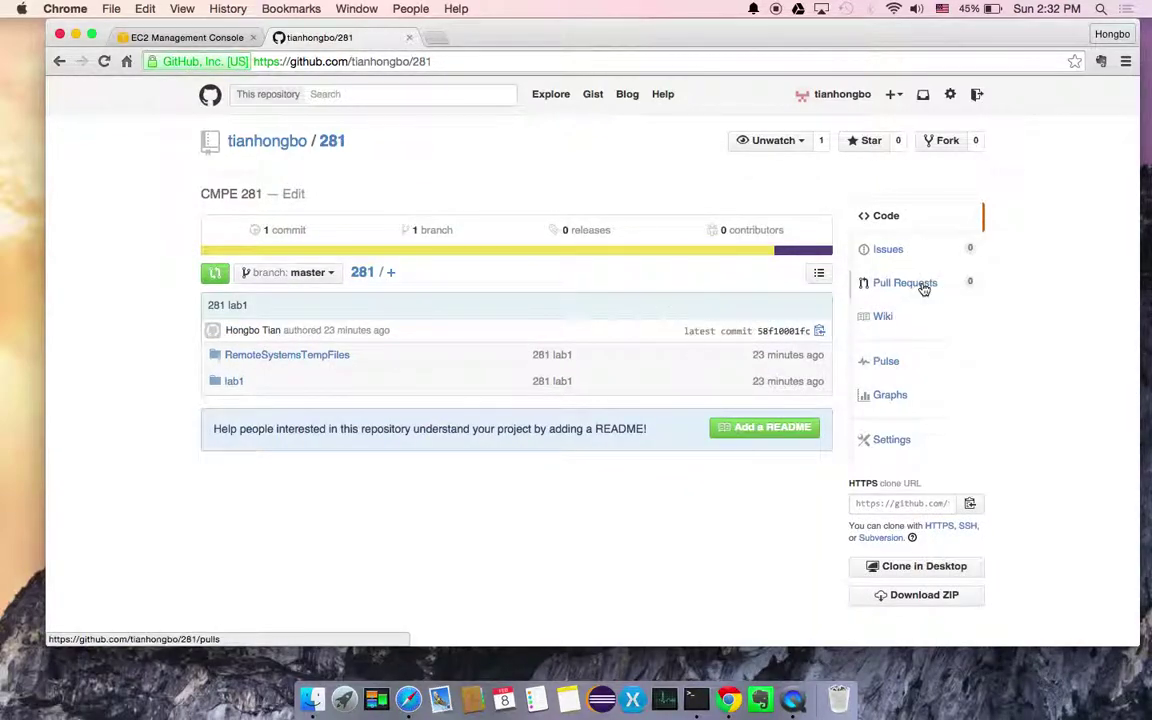
pyautogui.click(942, 504)
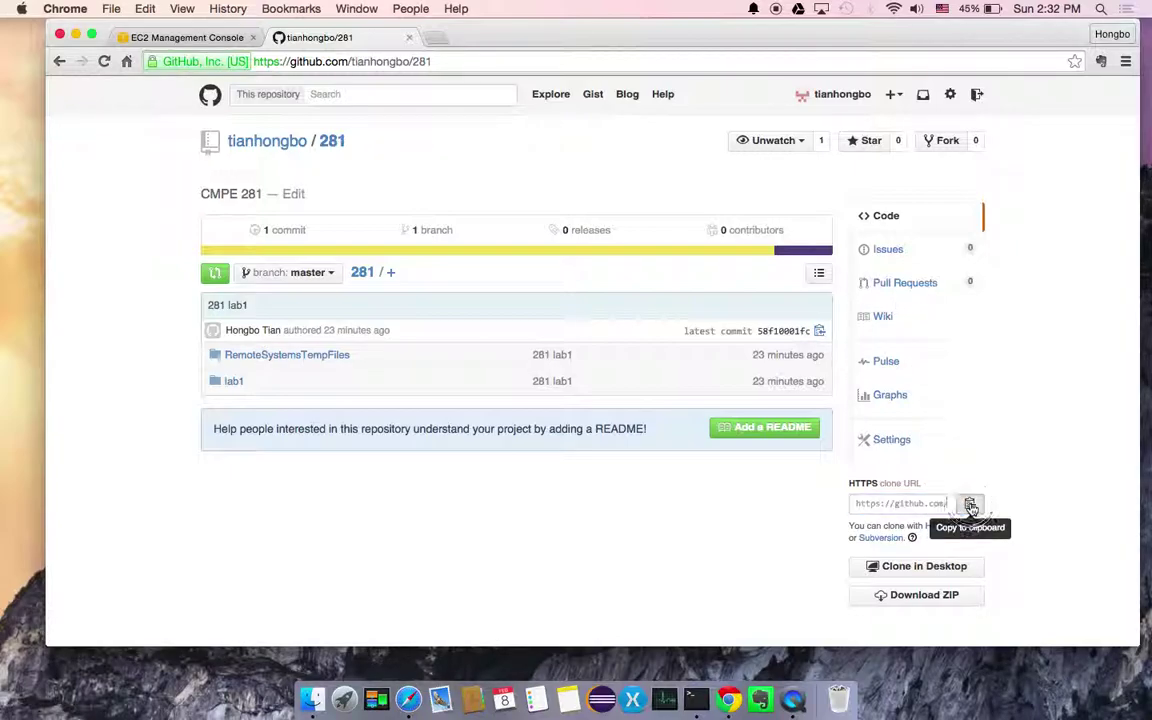
pyautogui.click(970, 506)
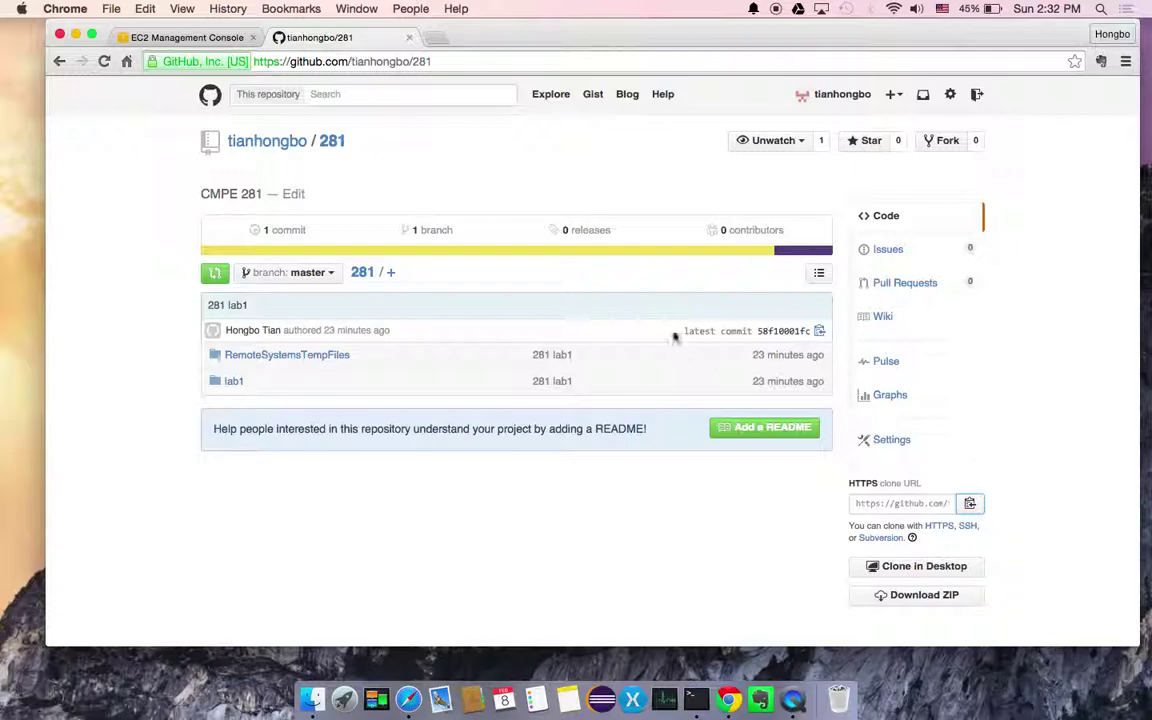
pyautogui.press('super+Tab')
# Install git with sudo apt-get install git, answering y to the extra packages
pyautogui.click(373, 342)
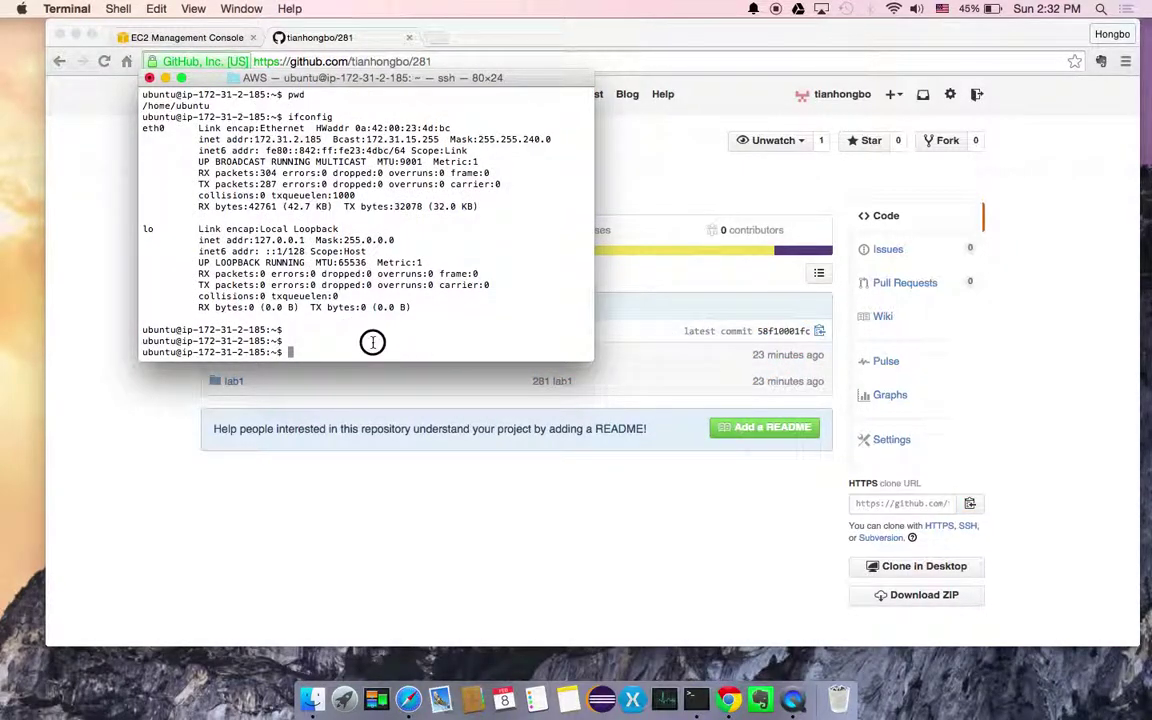
pyautogui.press('Return')
pyautogui.press('Return')
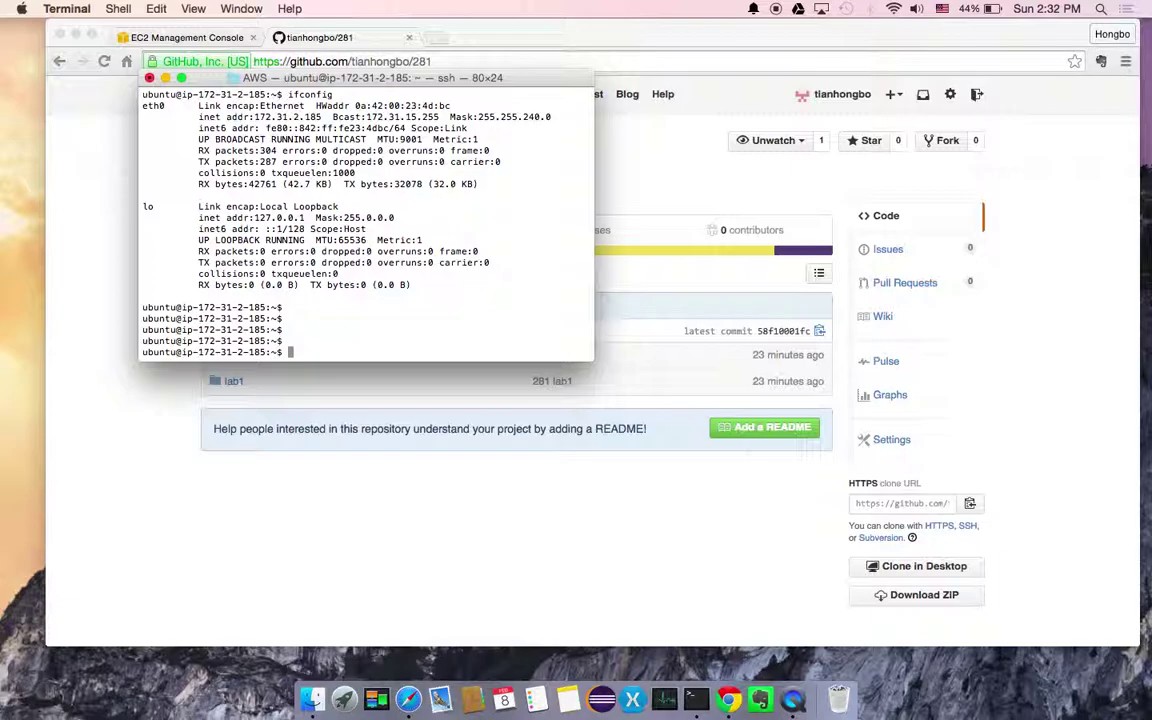
pyautogui.write('apt-get install git')
pyautogui.press('Left')
pyautogui.press('Left')
pyautogui.press('Left')
pyautogui.press('Left')
pyautogui.press('Left')
pyautogui.press('Left')
pyautogui.press('Left')
pyautogui.press('Left')
pyautogui.press('Left')
pyautogui.press('Left')
pyautogui.press('Left')
pyautogui.press('Left')
pyautogui.press('Left')
pyautogui.press('Left')
pyautogui.press('Left')
pyautogui.press('Left')
pyautogui.press('Left')
pyautogui.press('Left')
pyautogui.press('Left')
pyautogui.write('sudo')
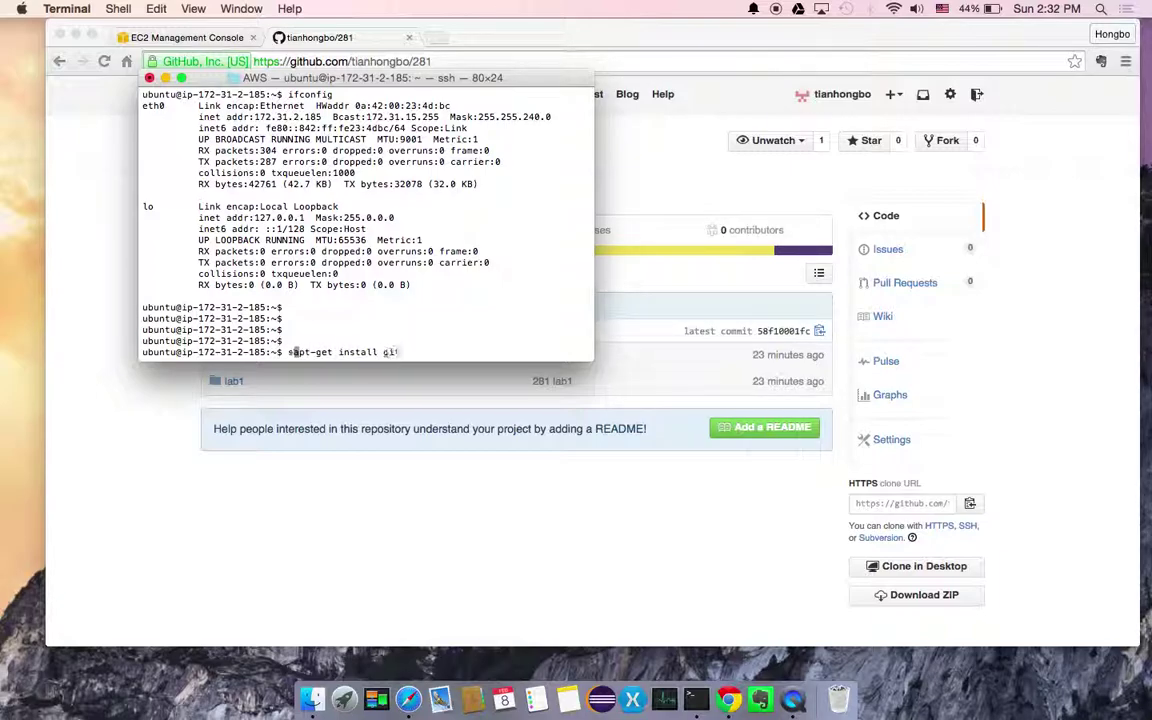
pyautogui.press('Return')
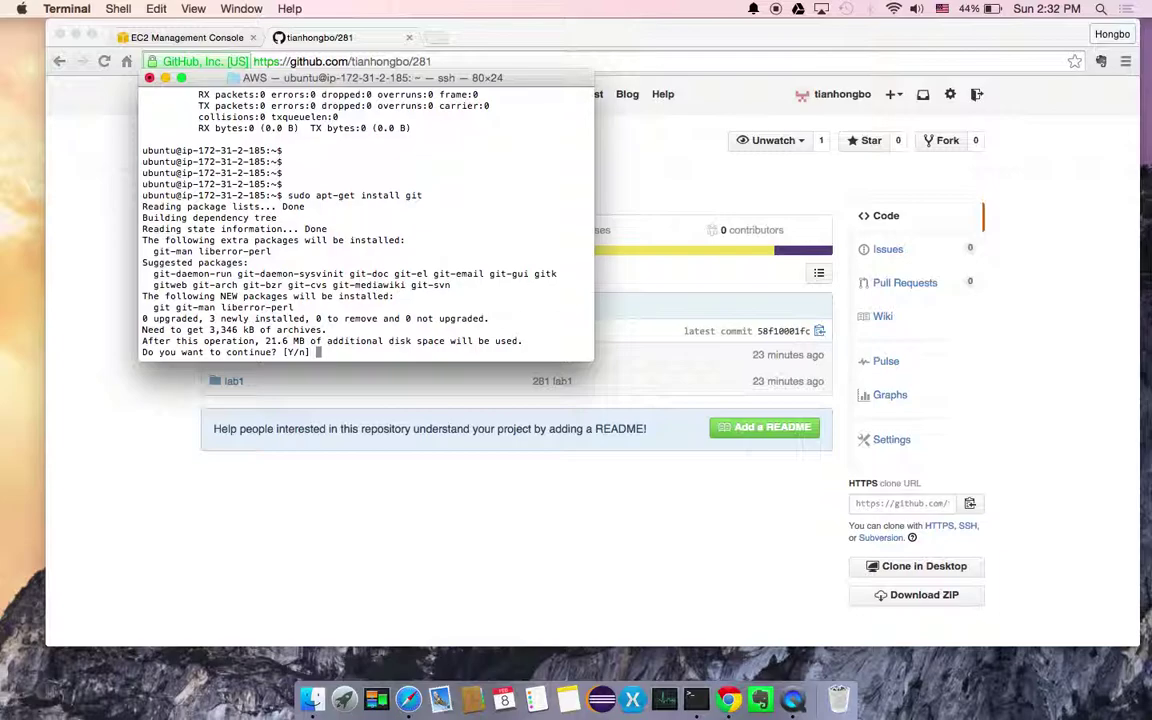
pyautogui.write('y')
pyautogui.press('Return')
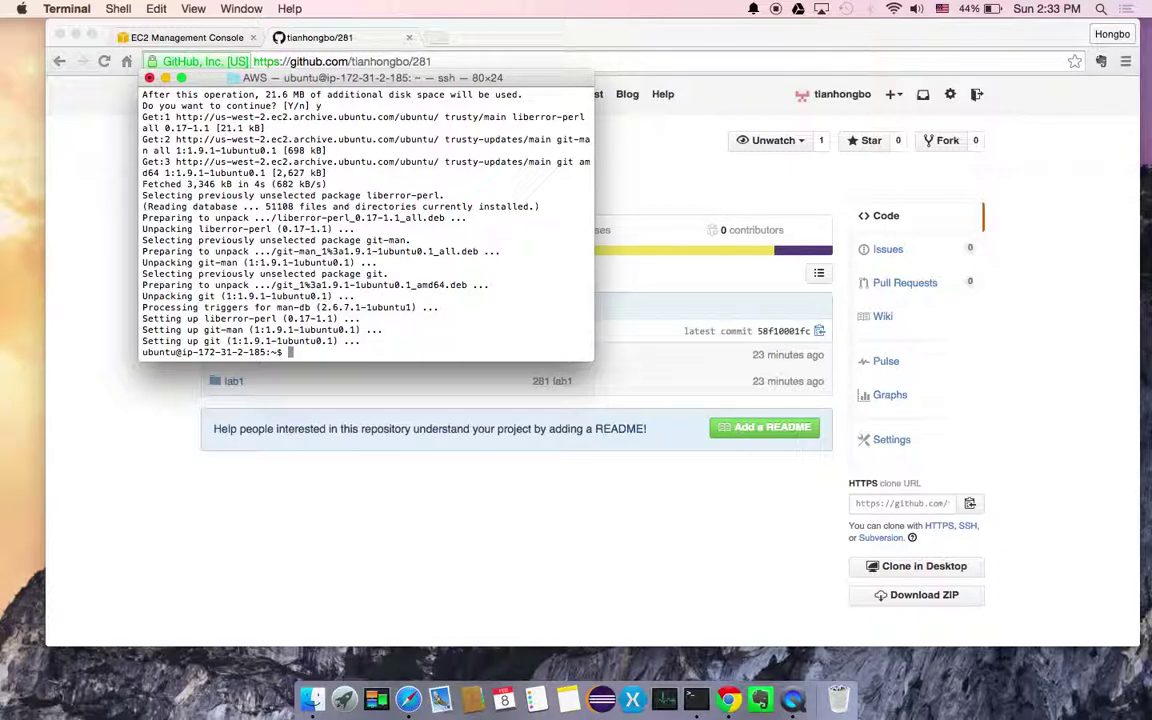
pyautogui.press('Return')
pyautogui.press('Return')
pyautogui.press('Return')
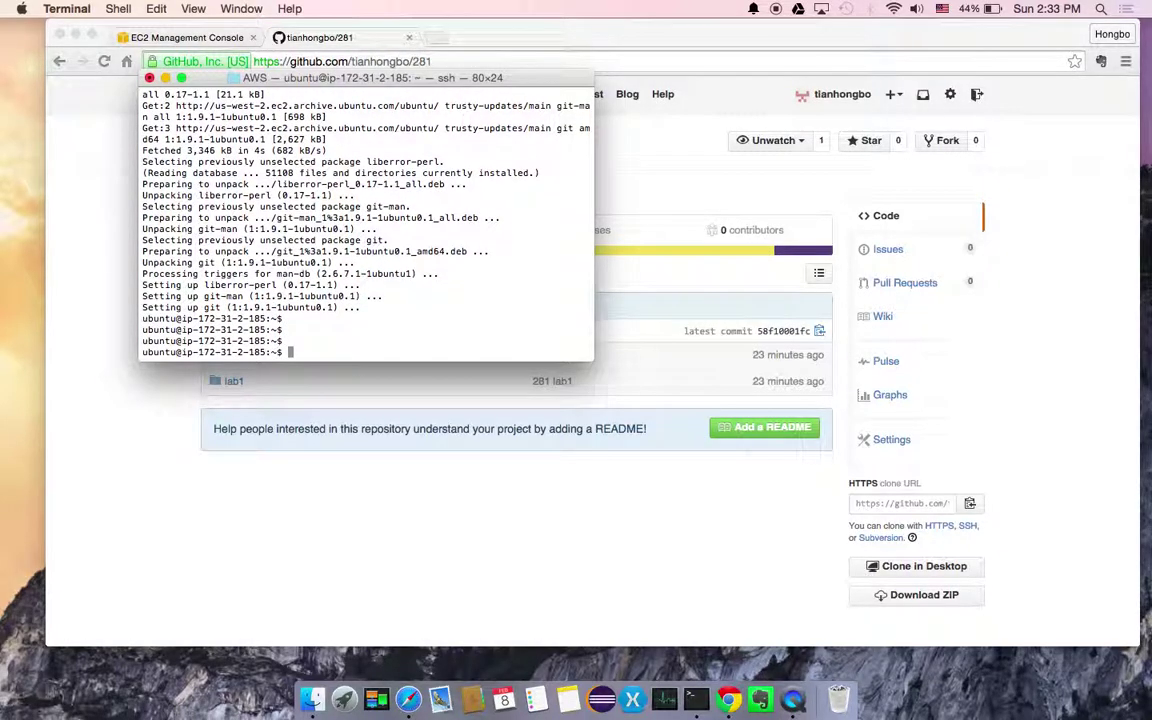
# Run sudo apt-get install nodejs and confirm with y
pyautogui.write('sudo apt-get ints')
pyautogui.press('BackSpace')
pyautogui.press('BackSpace')
pyautogui.write('stall noj')
pyautogui.press('BackSpace')
pyautogui.write('dejs')
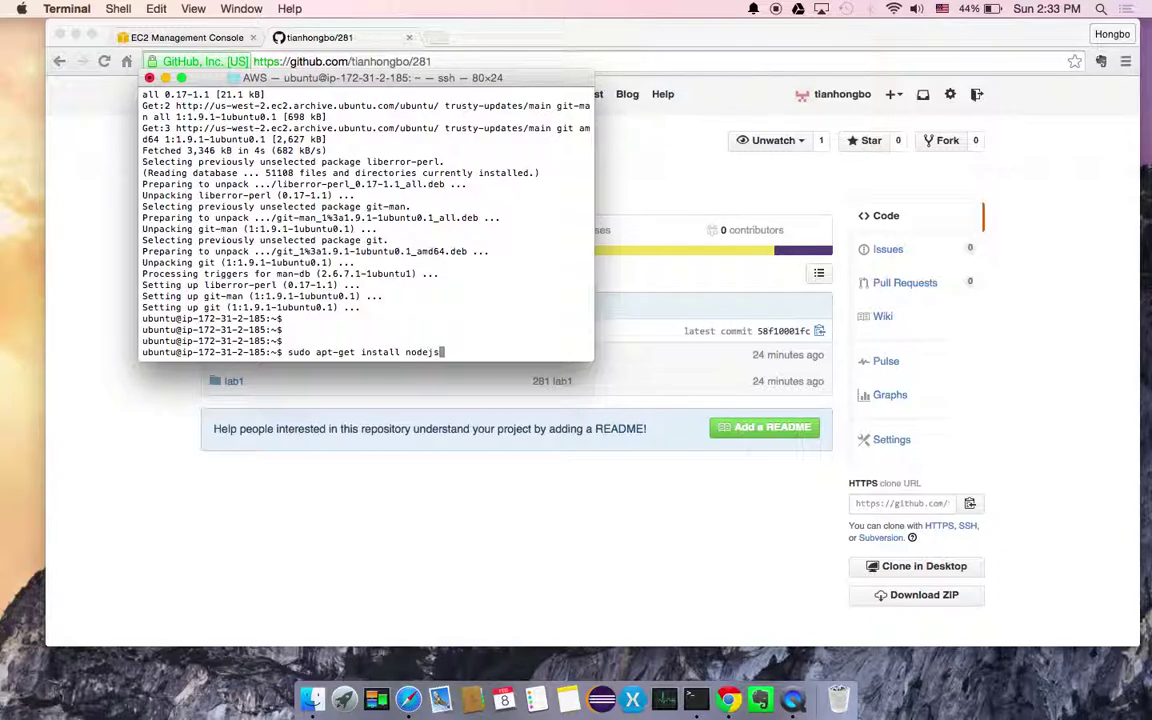
pyautogui.press('Return')
pyautogui.write('y')
pyautogui.press('Return')
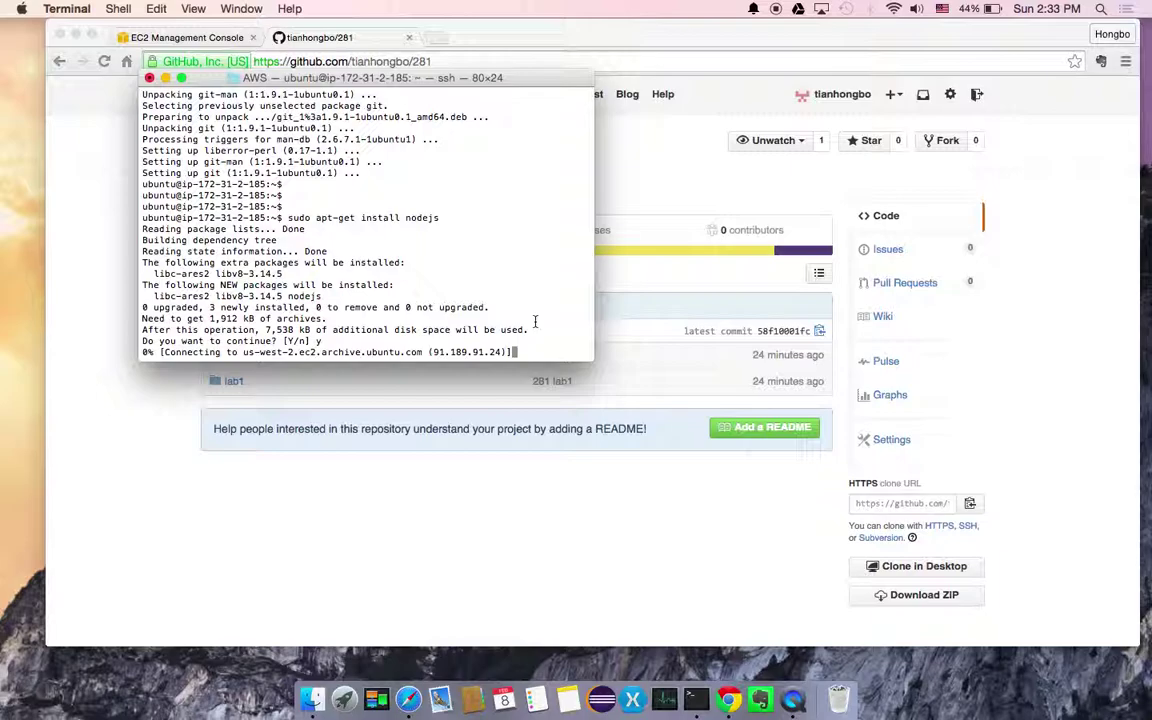
# Abort the stalled download and rerun the nodejs install until Node.js 0.10.25 is installed
pyautogui.hotkey('ctrl', 'c')
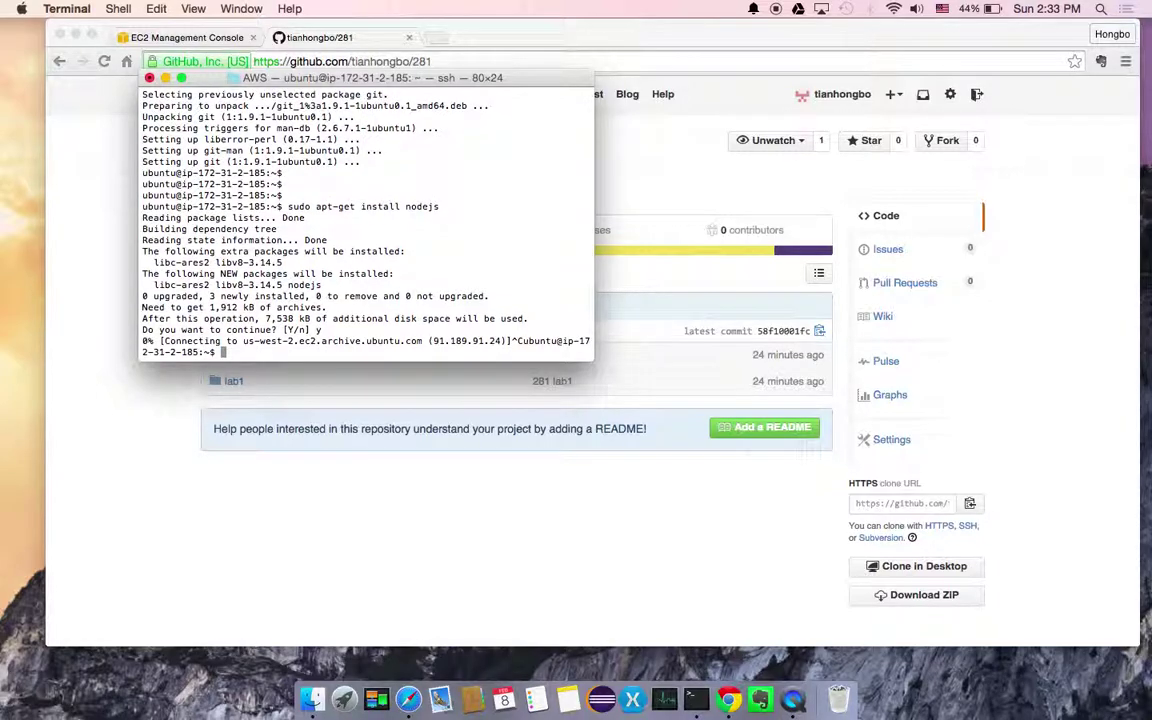
pyautogui.press('Up')
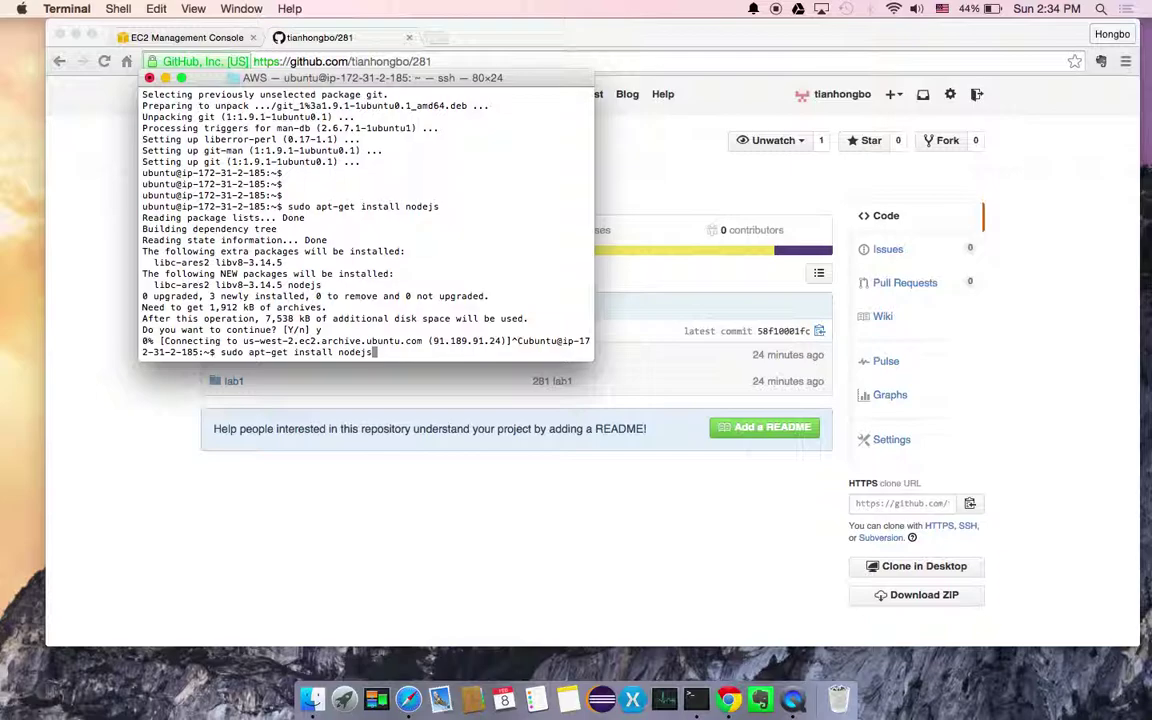
pyautogui.press('Return')
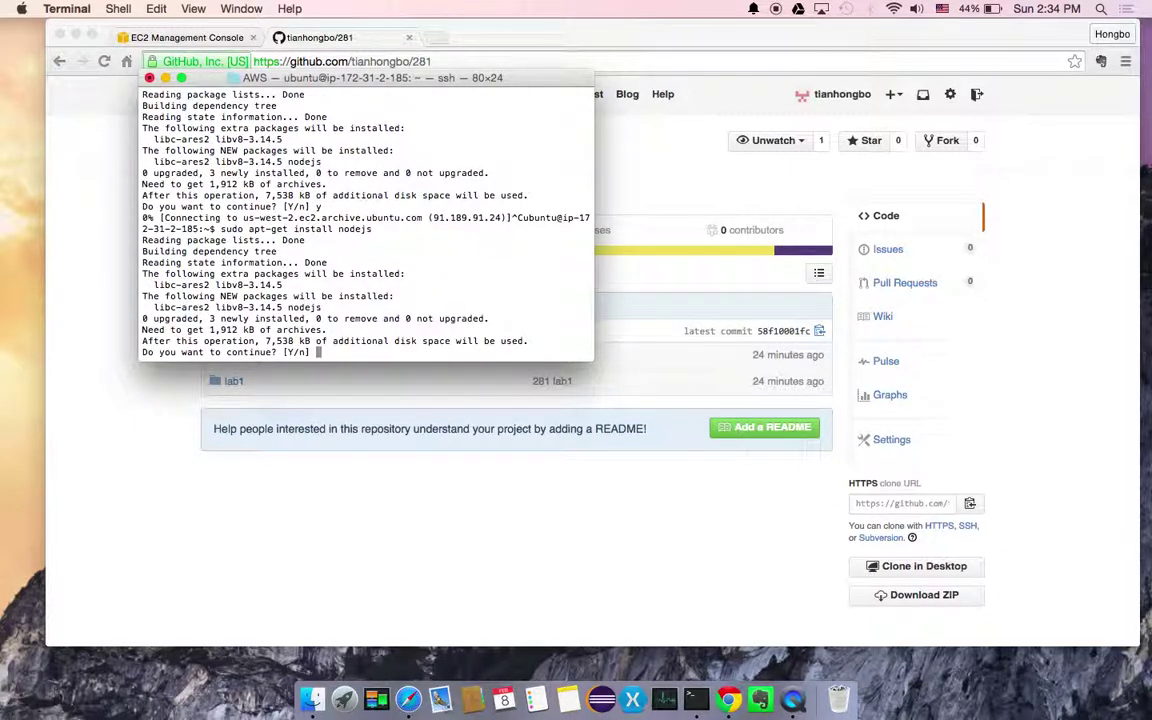
pyautogui.write('y')
pyautogui.press('Return')
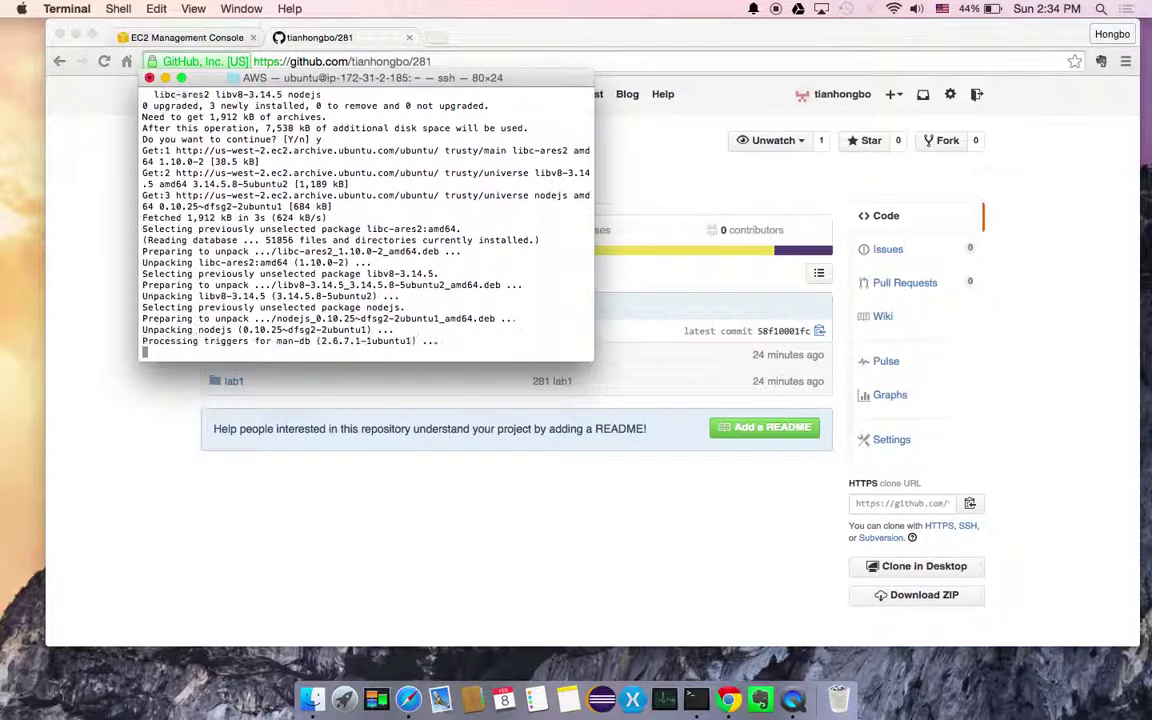
pyautogui.press('Return')
pyautogui.press('Return')
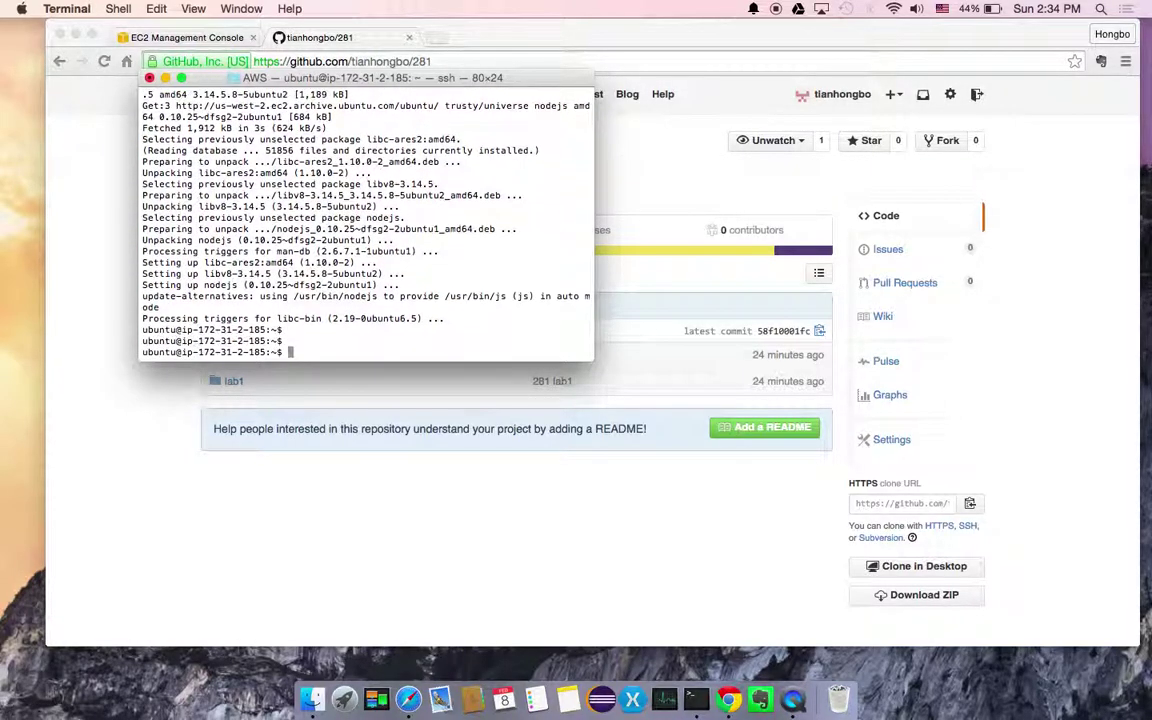
pyautogui.press('Return')
# Confirm /home/ubuntu with pwd, then git clone the pasted 281 repository URL
pyautogui.write('pwd')
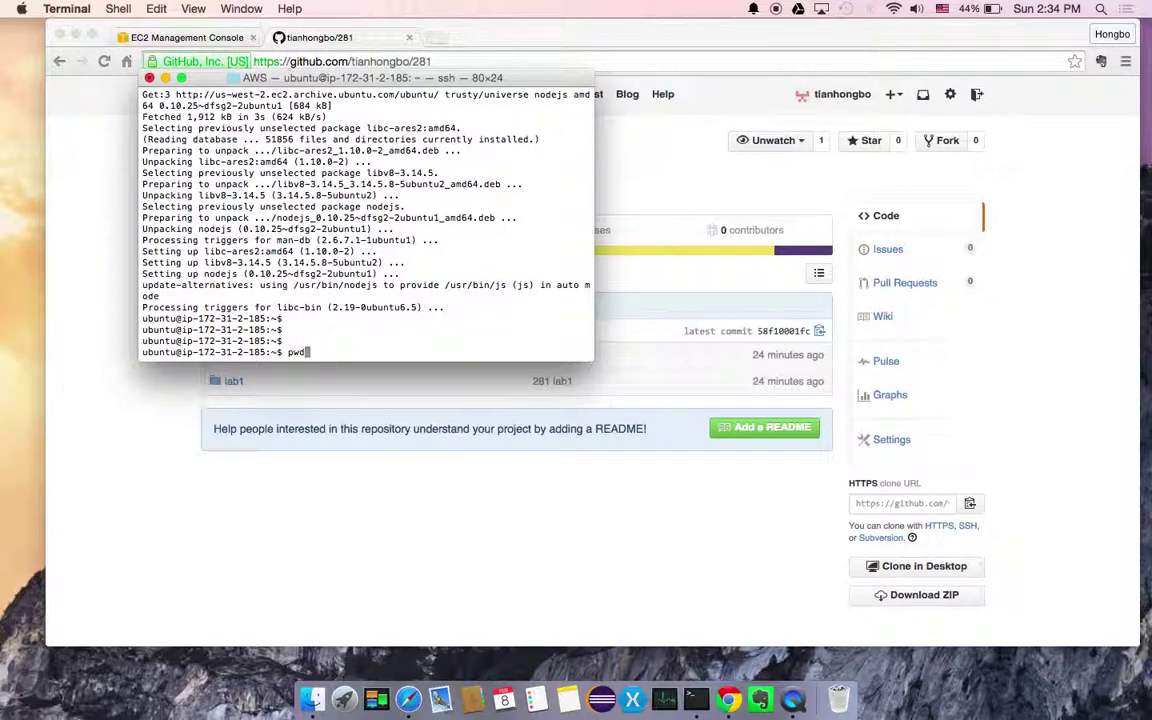
pyautogui.press('Return')
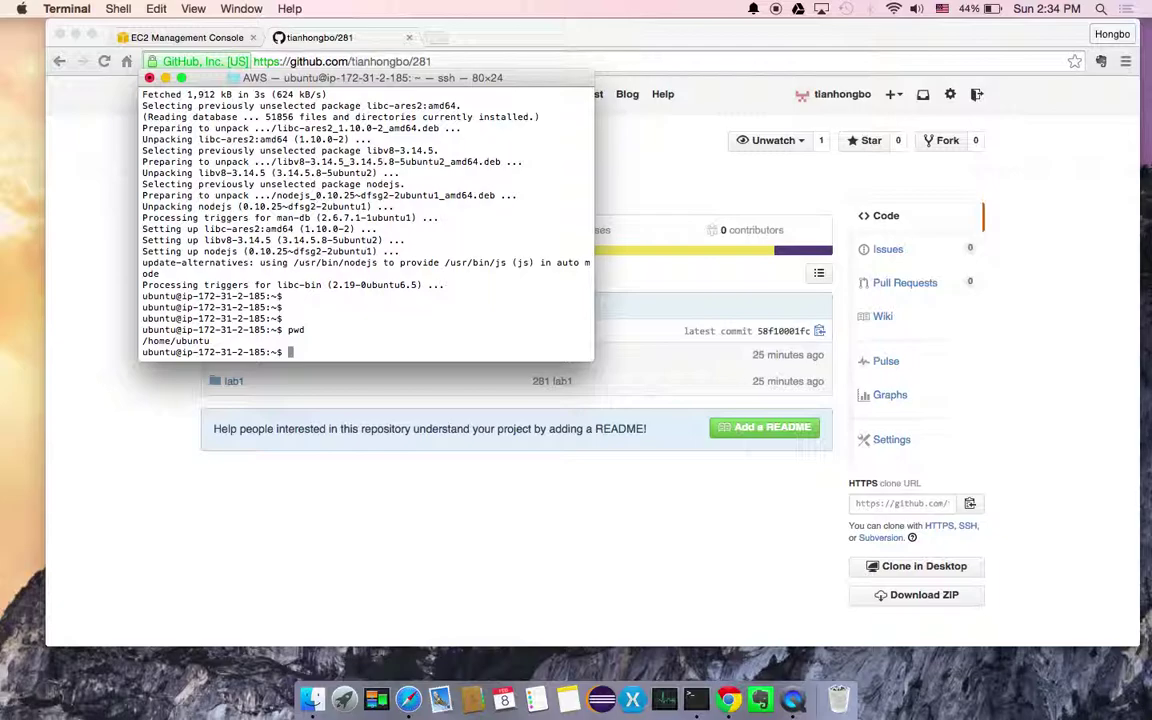
pyautogui.write('git clone')
pyautogui.press('super+v')
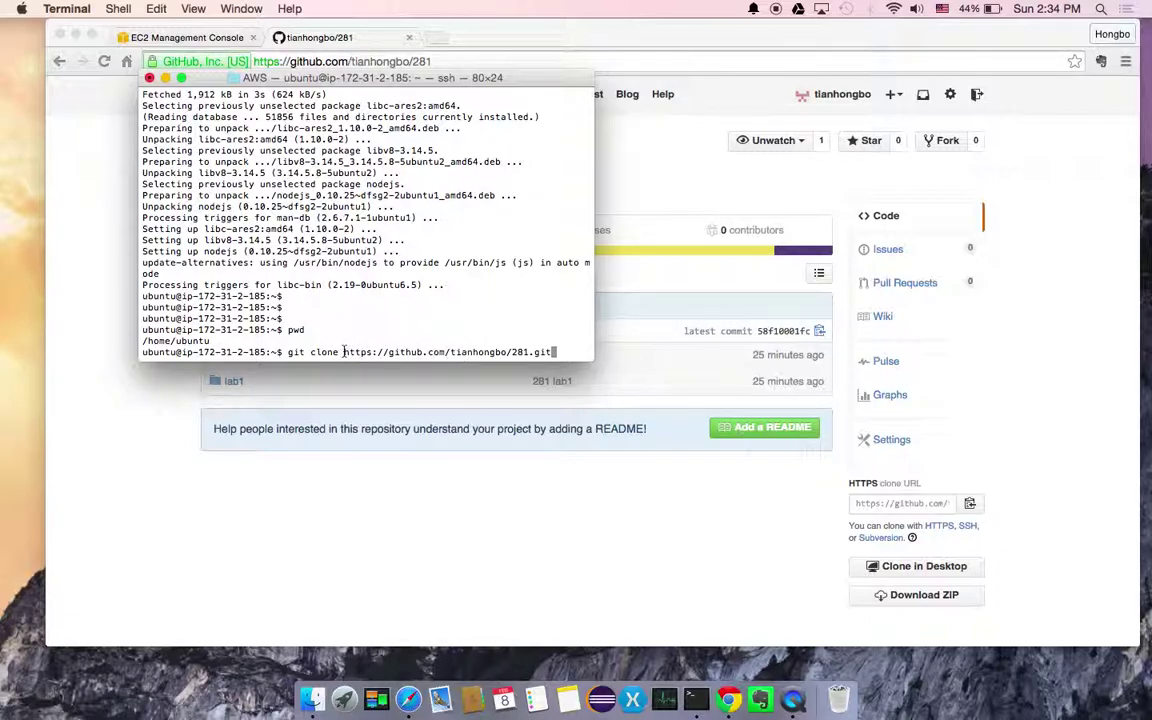
pyautogui.click(1062, 278)
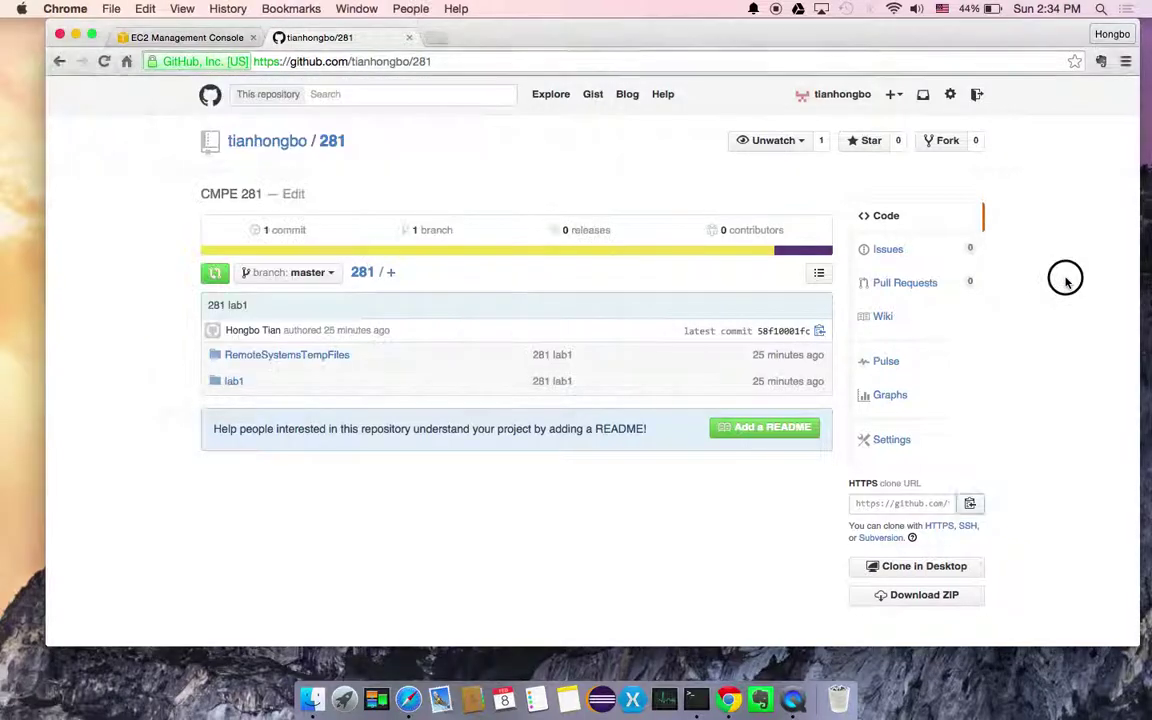
pyautogui.press('super+Tab')
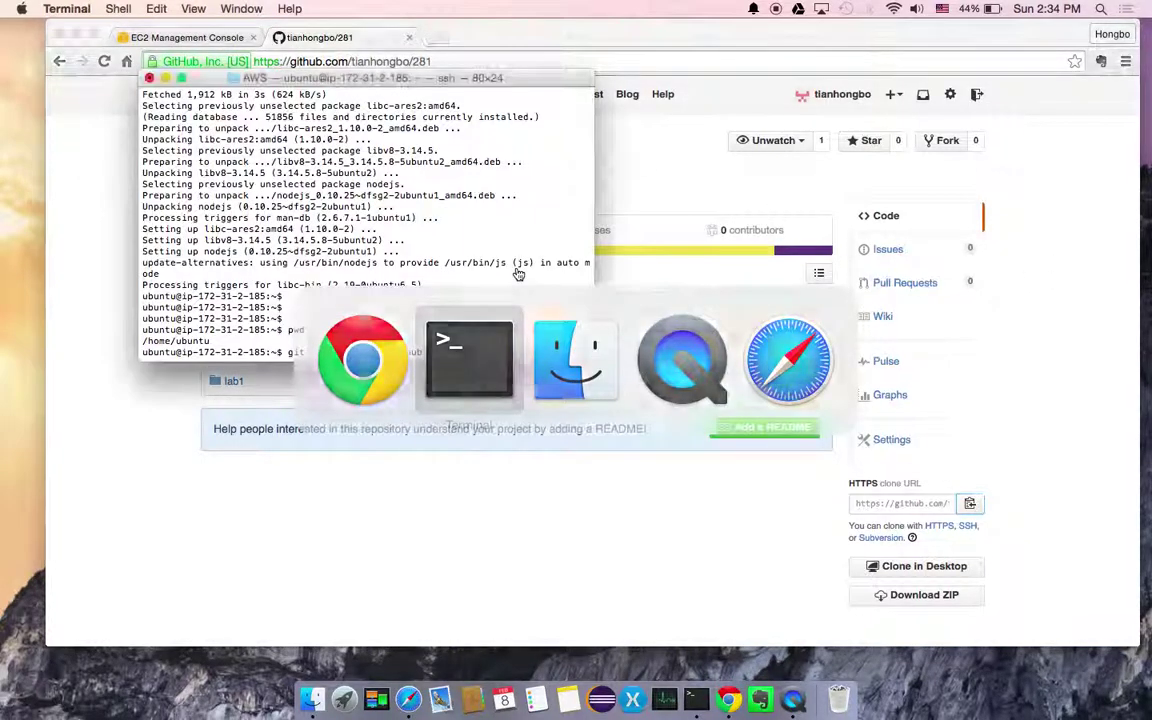
pyautogui.press('Return')
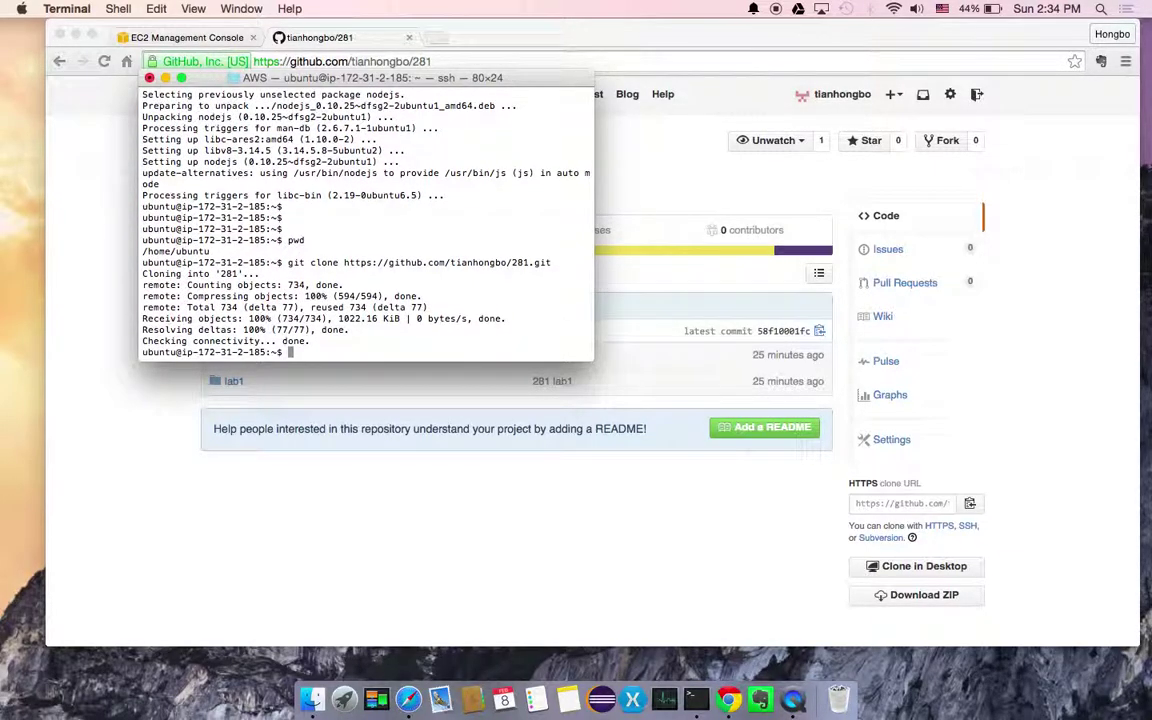
# Move into ~/281/lab1, list app.js, package.json and other files, and type nodejs app.js
pyautogui.write('ls')
pyautogui.press('Return')
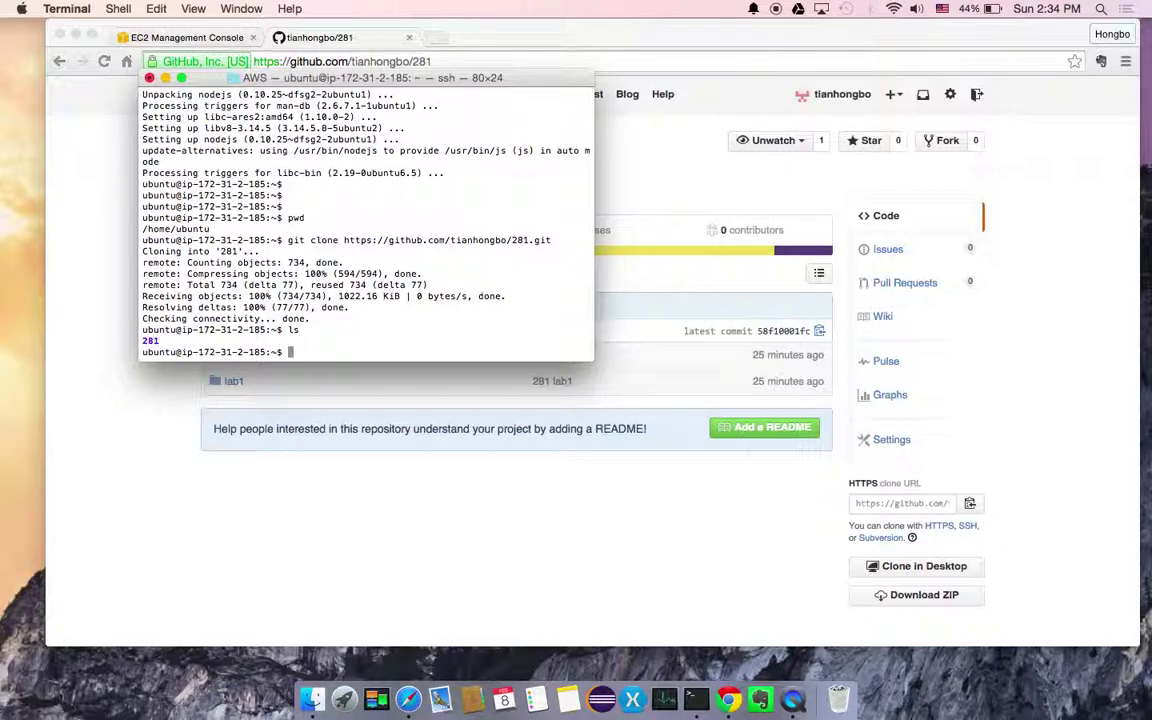
pyautogui.write('cd 281')
pyautogui.press('Return')
pyautogui.write('cd lab1')
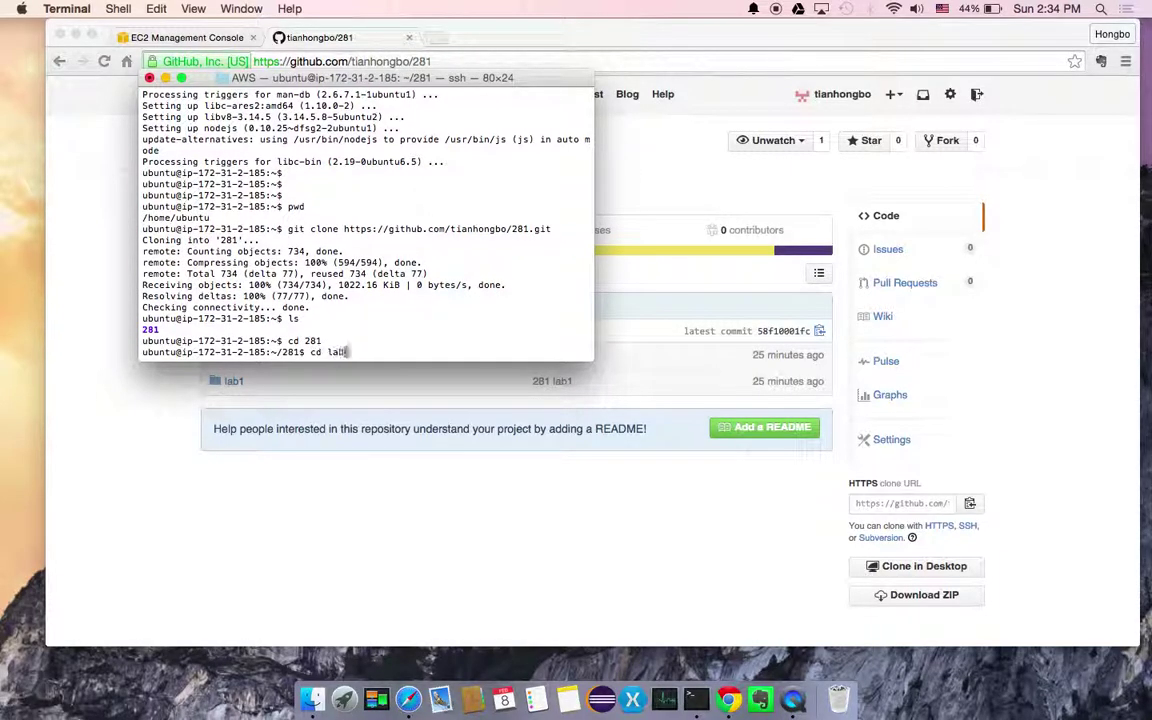
pyautogui.press('Return')
pyautogui.write('ls')
pyautogui.press('Return')
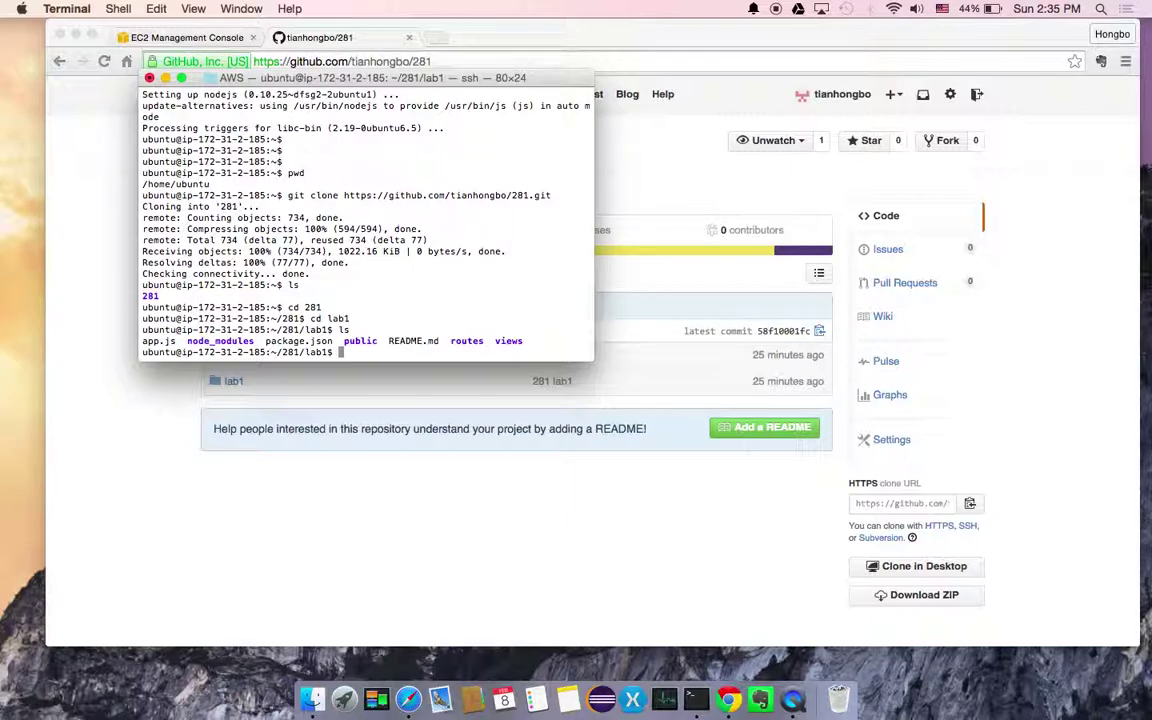
pyautogui.write('nodejs app.js')
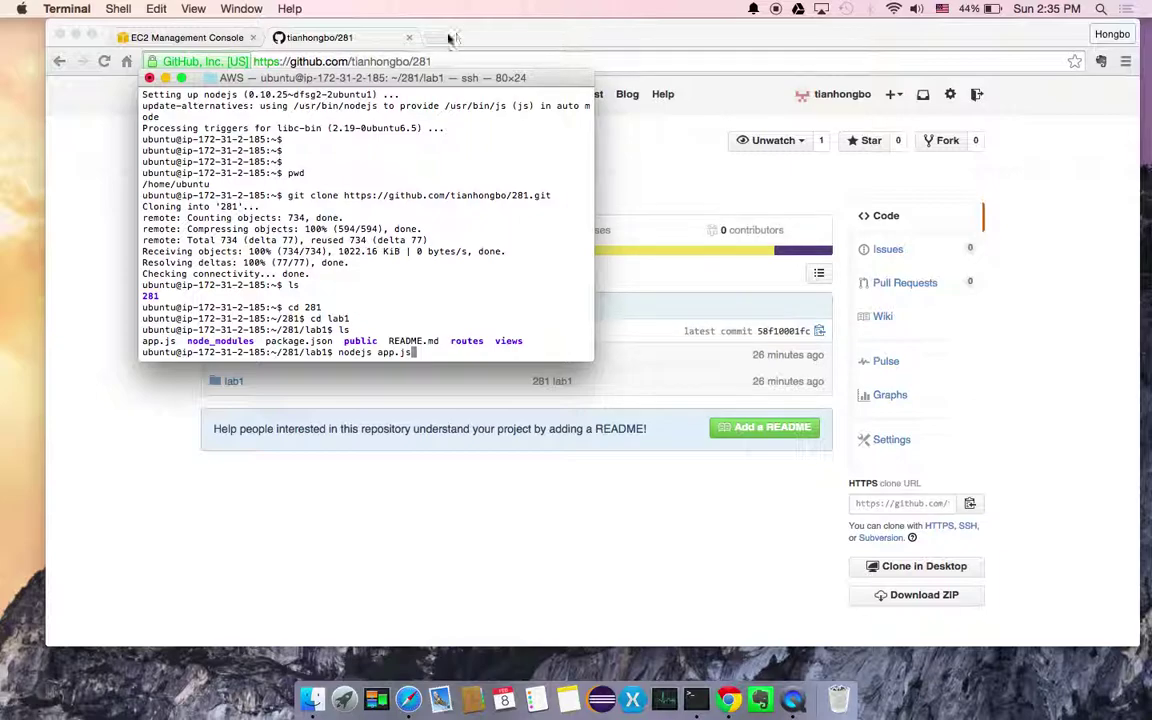
# Load the instance's public DNS with :3000 in a new tab, which reports the page is unavailable
pyautogui.click(220, 37)
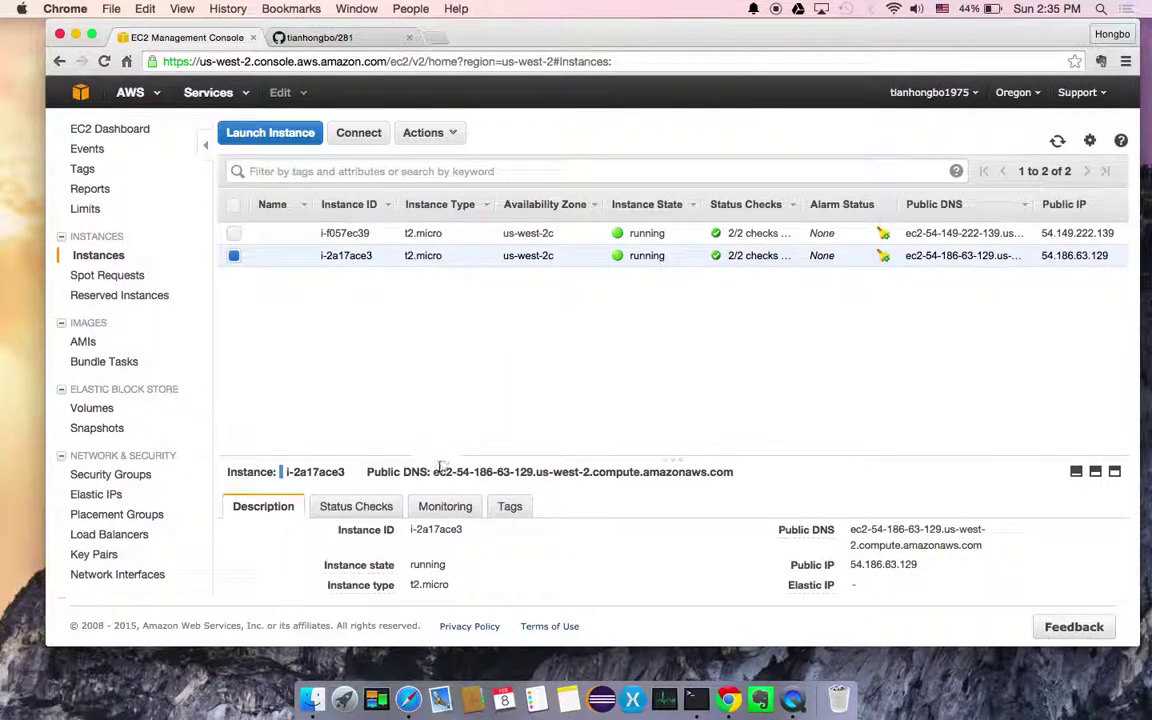
pyautogui.moveTo(433, 471); pyautogui.dragTo(738, 470)
pyautogui.press('super+c')
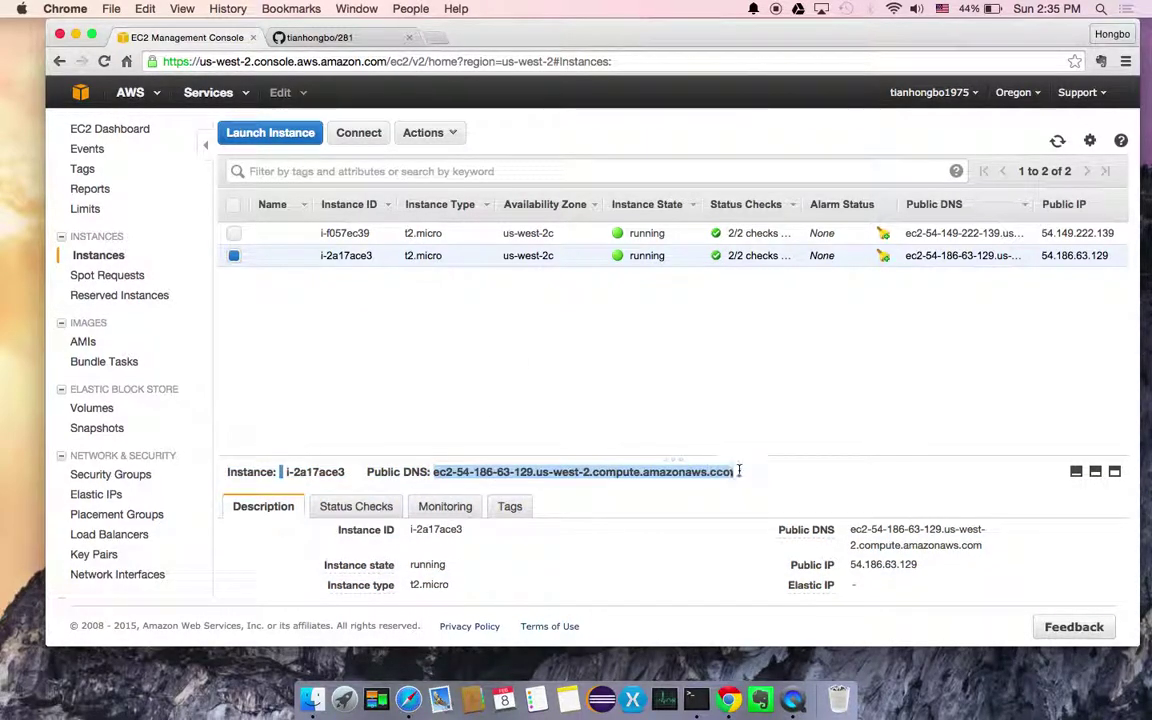
pyautogui.click(435, 37)
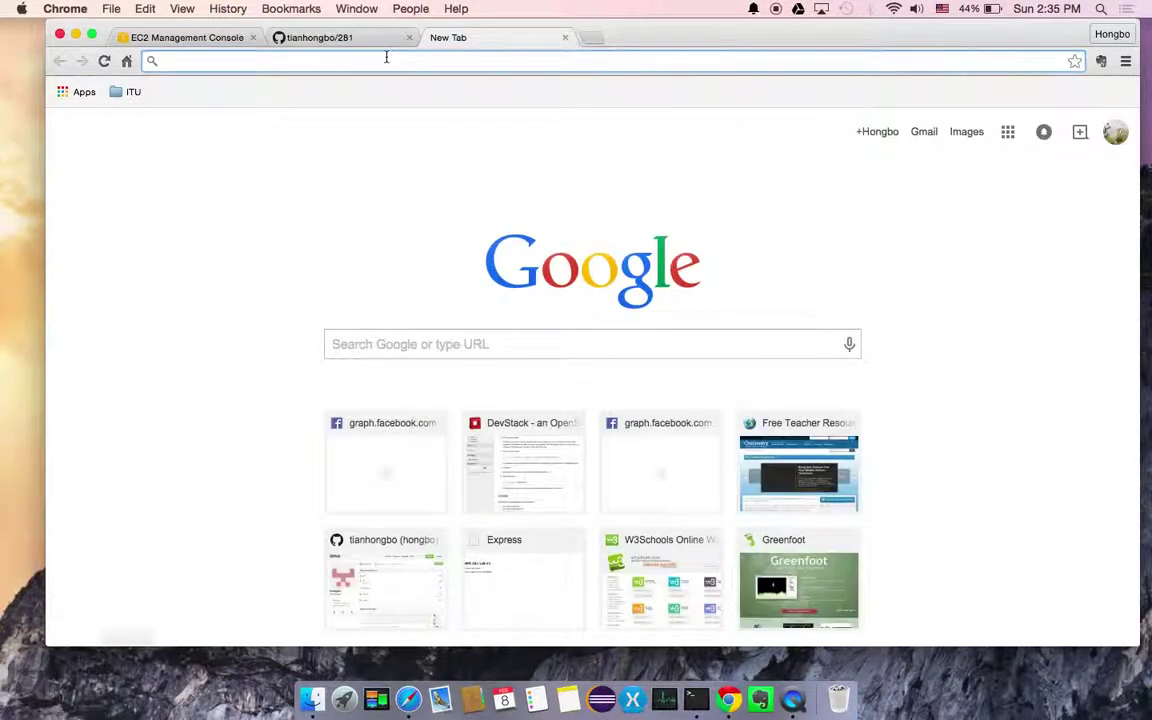
pyautogui.press('super+v')
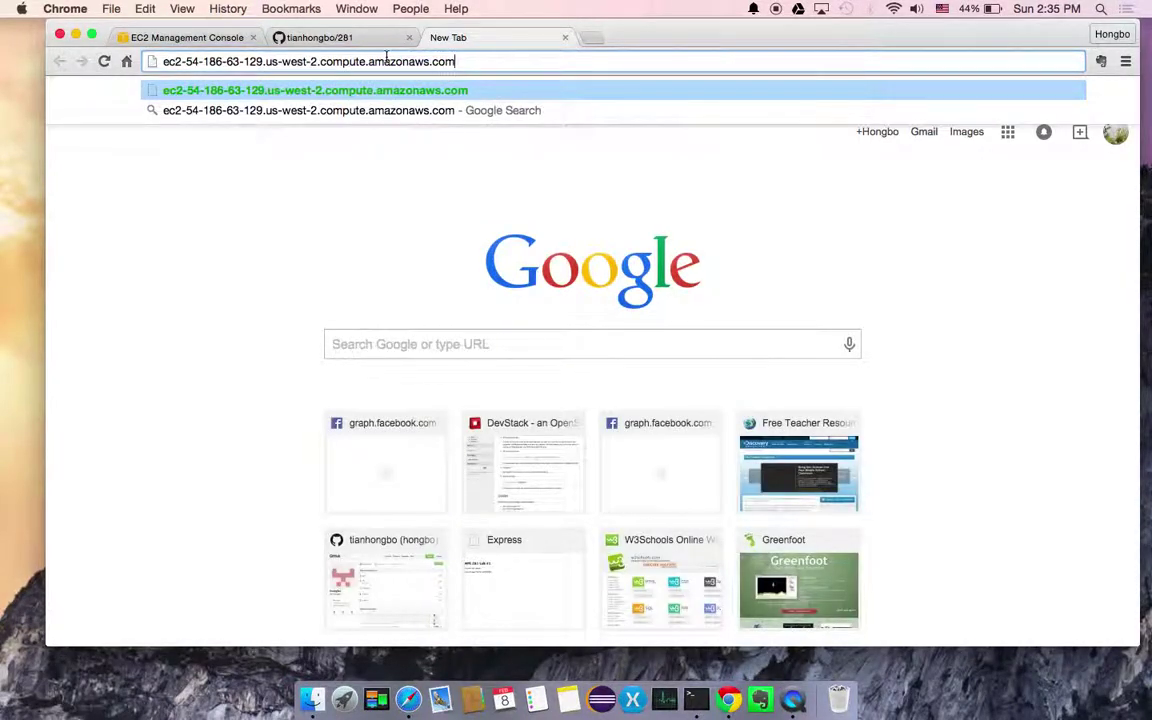
pyautogui.write(':3000')
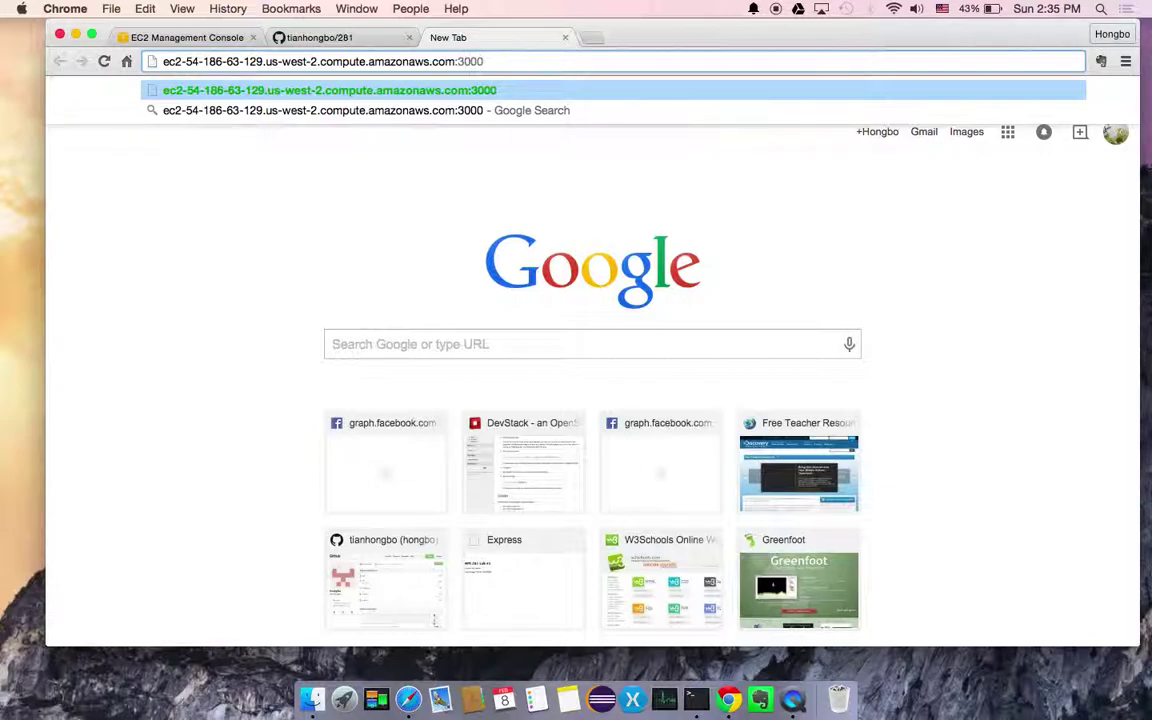
pyautogui.press('Return')
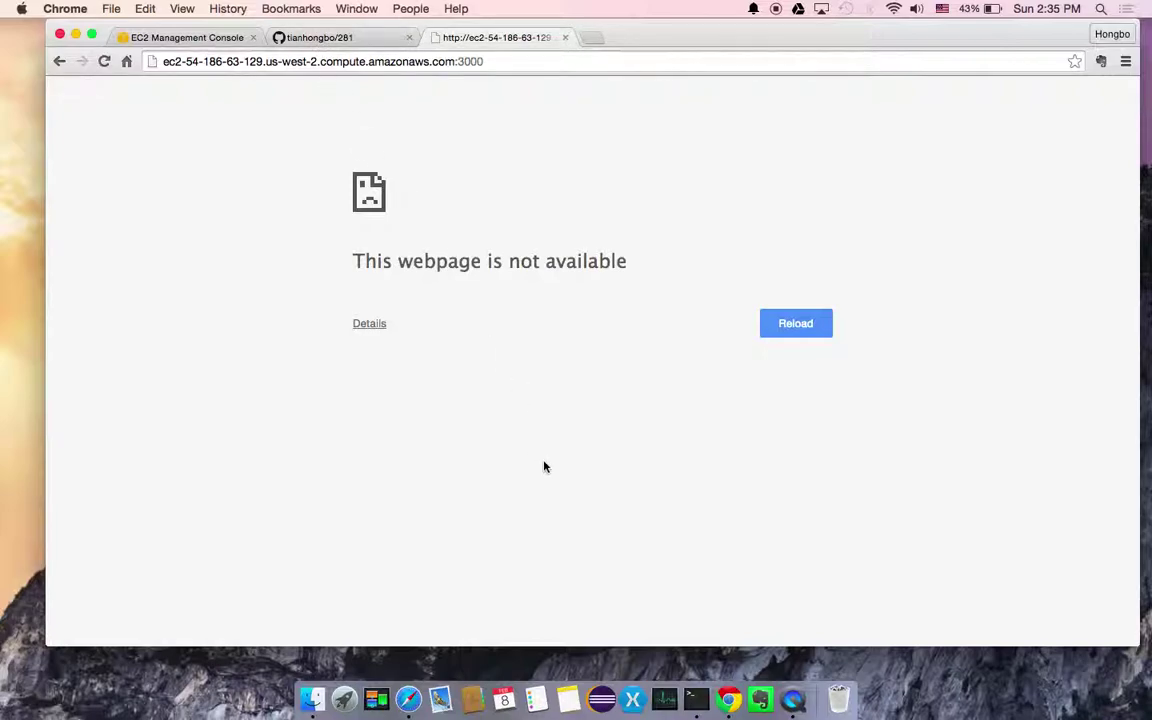
pyautogui.press('super+Tab')
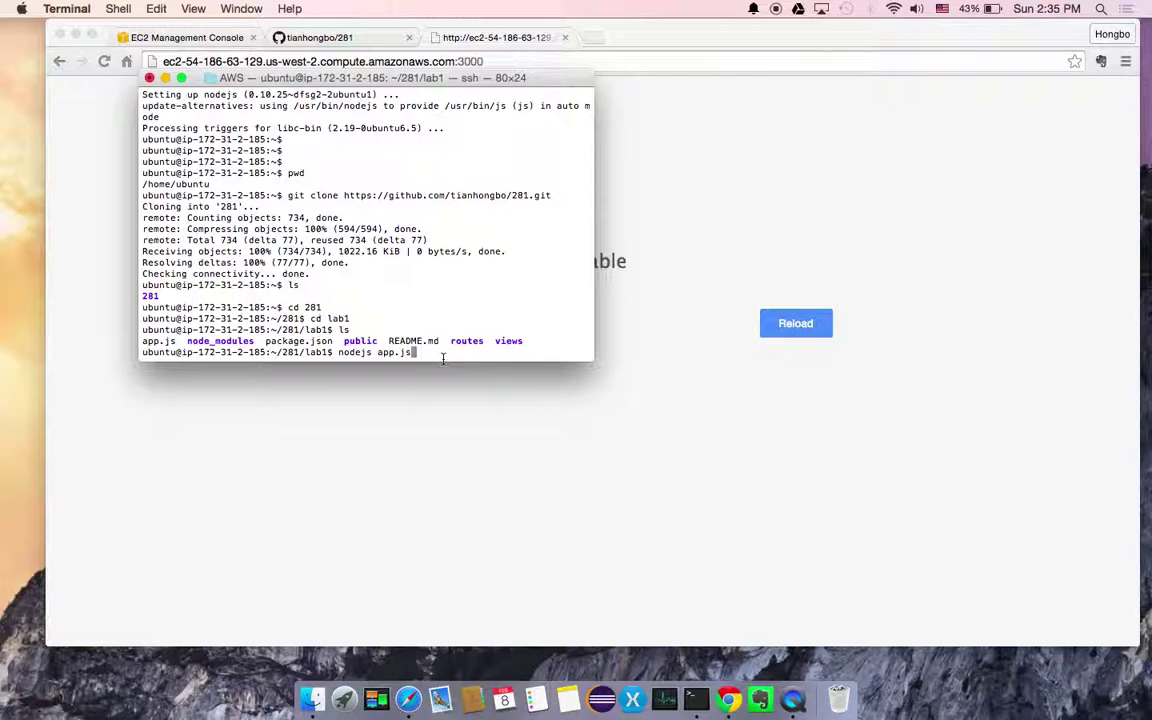
# Run nodejs app.js and reload port 3000 to show the SJSU CMPE 281 Lab #1 page
pyautogui.press('Return')
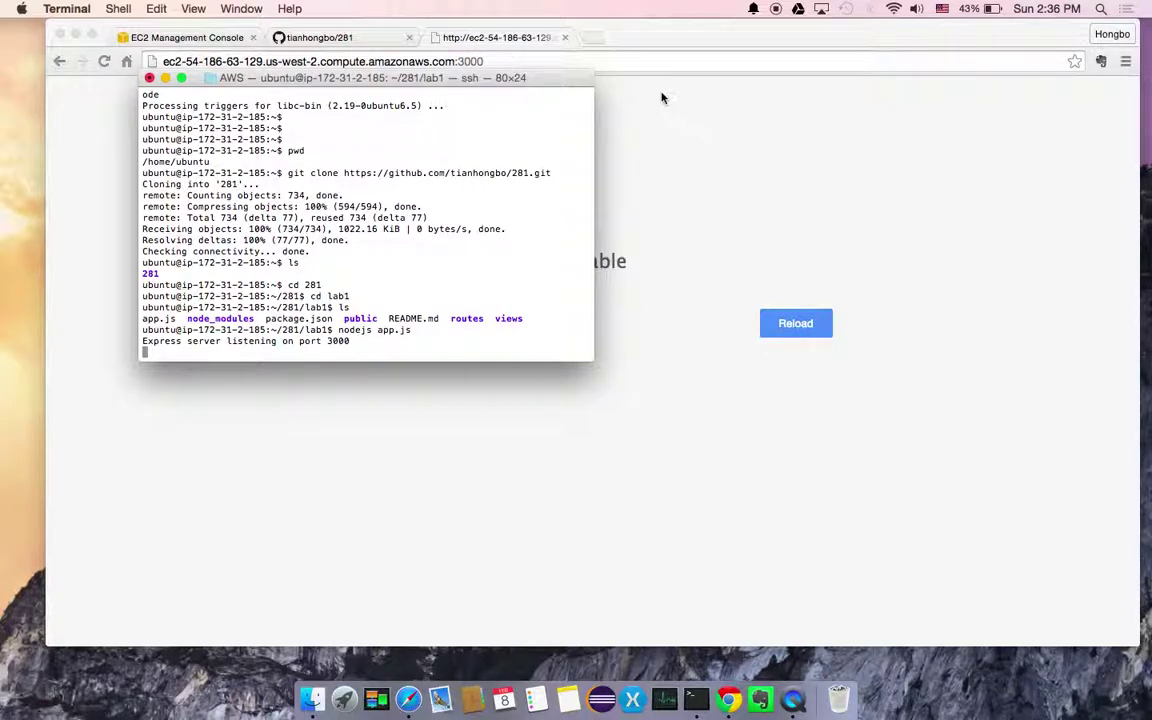
pyautogui.press('super+Tab')
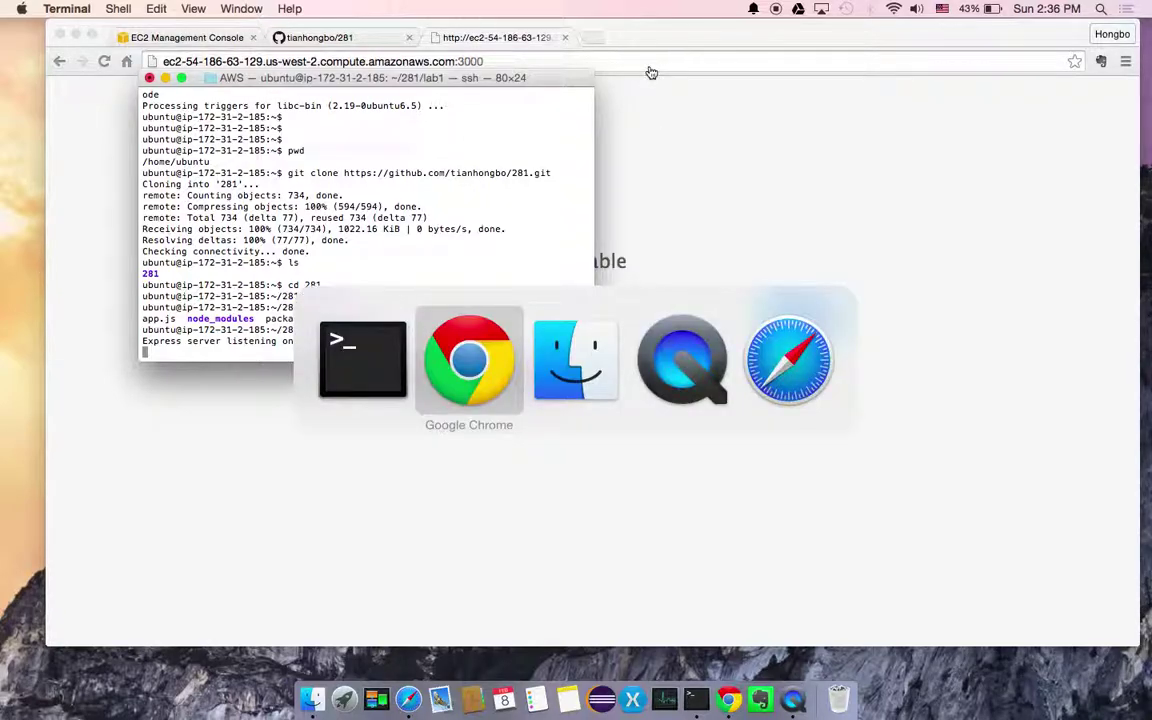
pyautogui.click(561, 63)
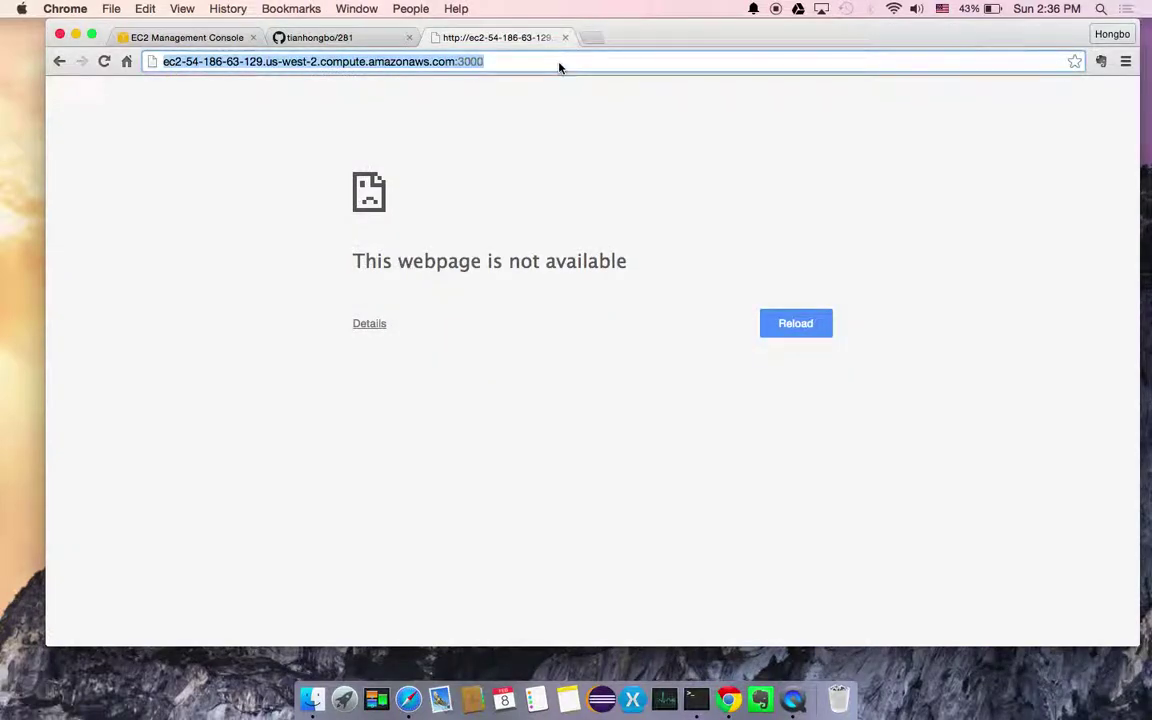
pyautogui.press('Return')
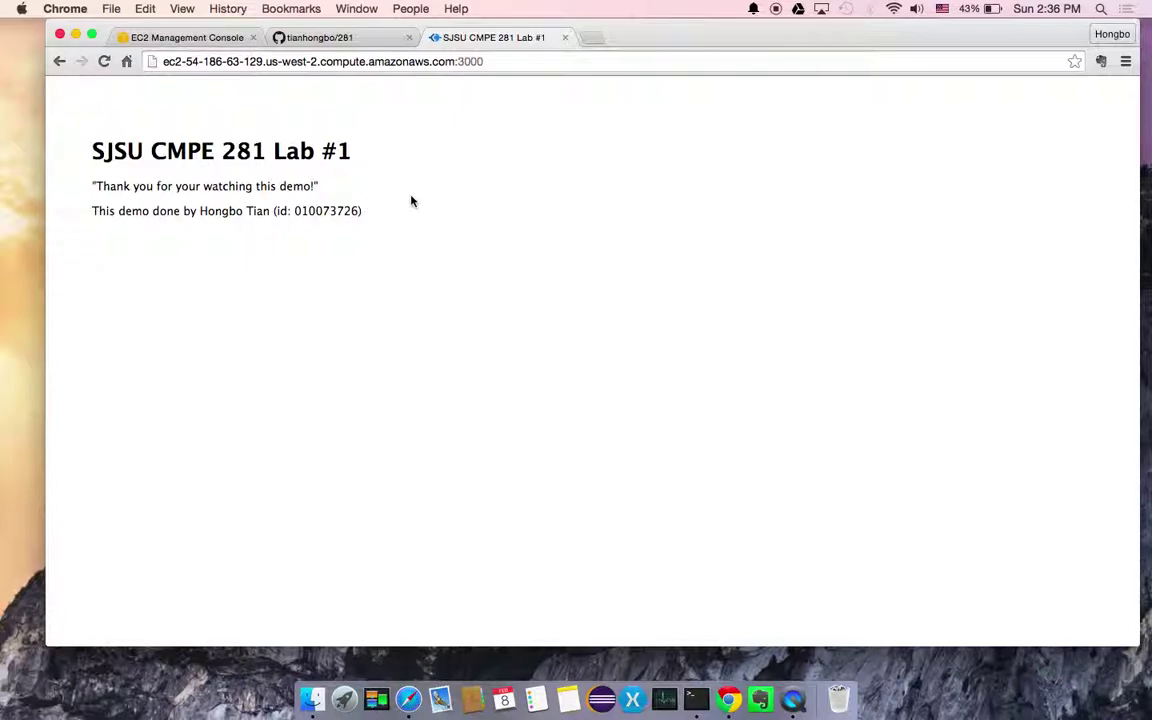
pyautogui.press('super+Tab')
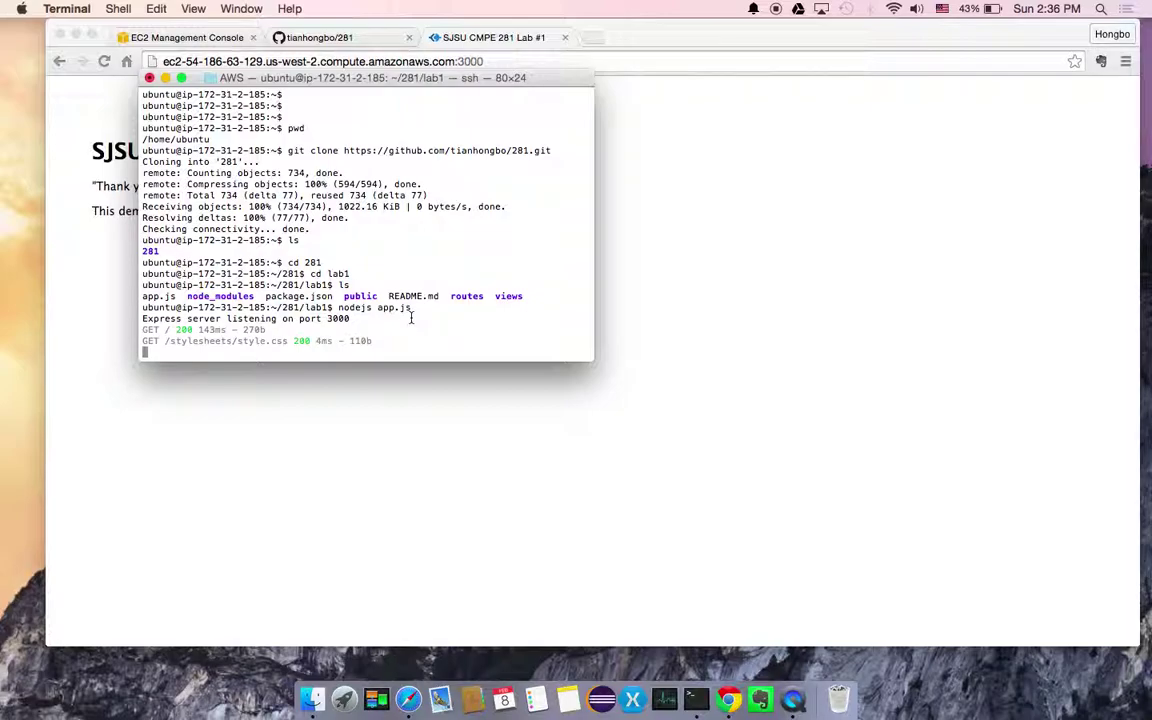
# Stop the server with Ctrl+C and reload port 3000 to confirm the page is unavailable
pyautogui.hotkey('ctrl', 'c')
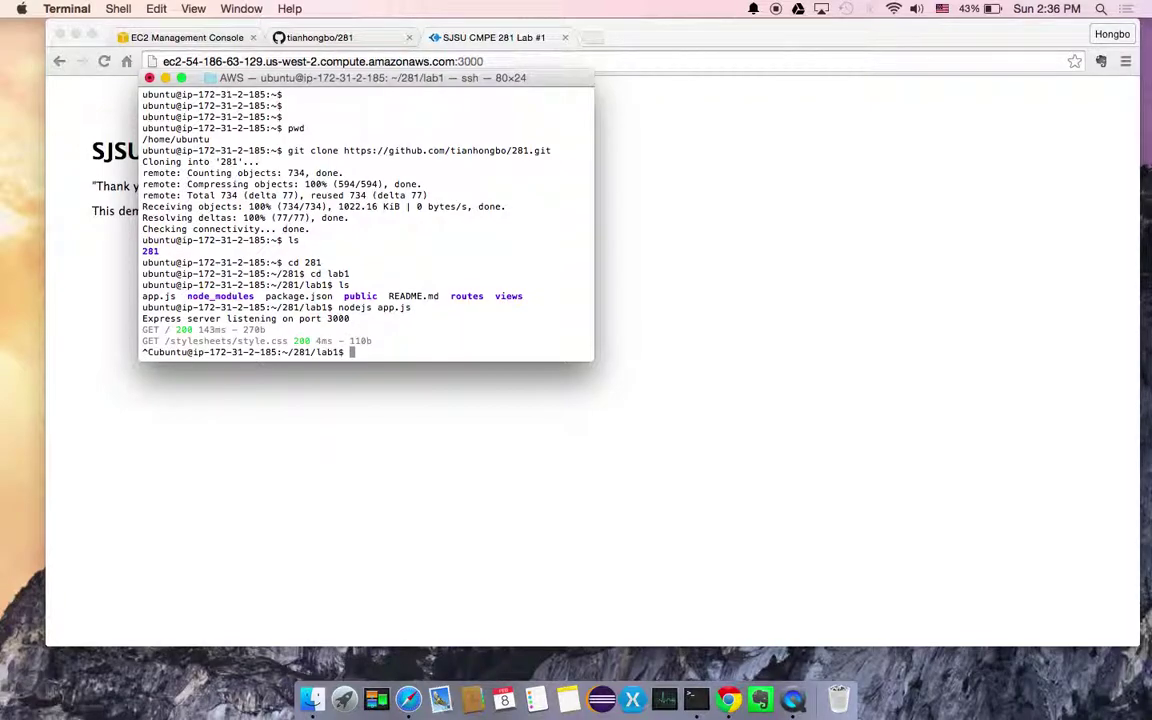
pyautogui.press('Return')
pyautogui.press('super+Tab')
pyautogui.click(501, 63)
pyautogui.click(502, 66)
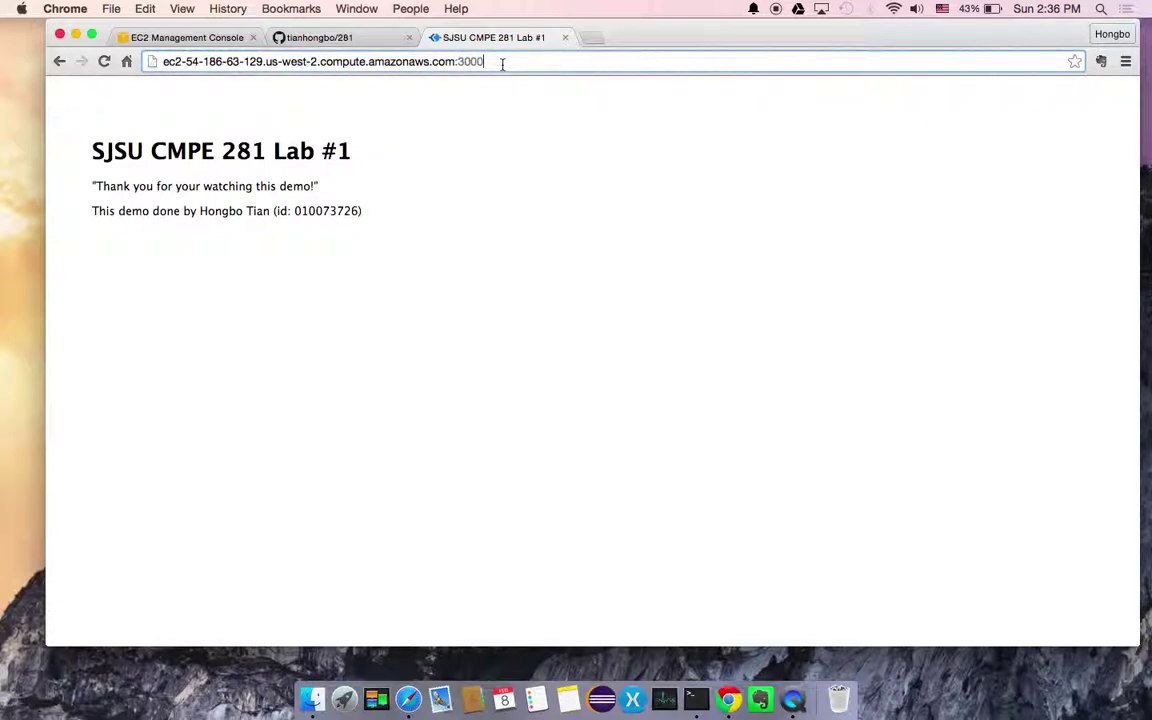
pyautogui.press('Return')
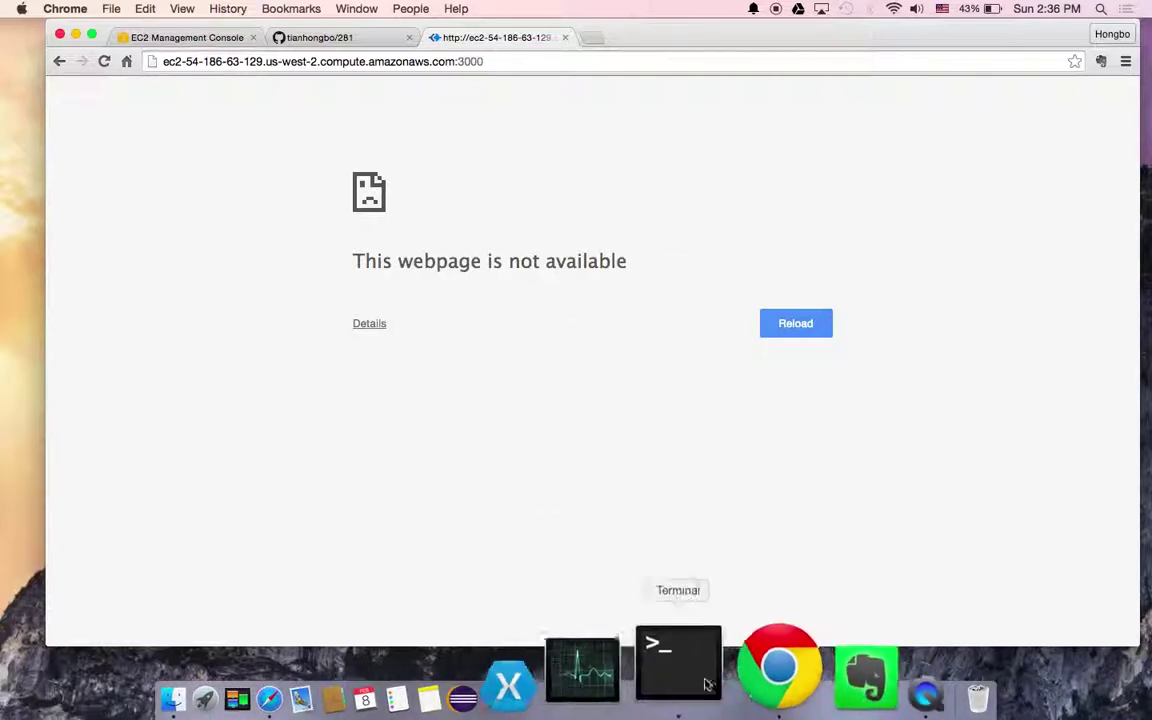
pyautogui.click(682, 660)
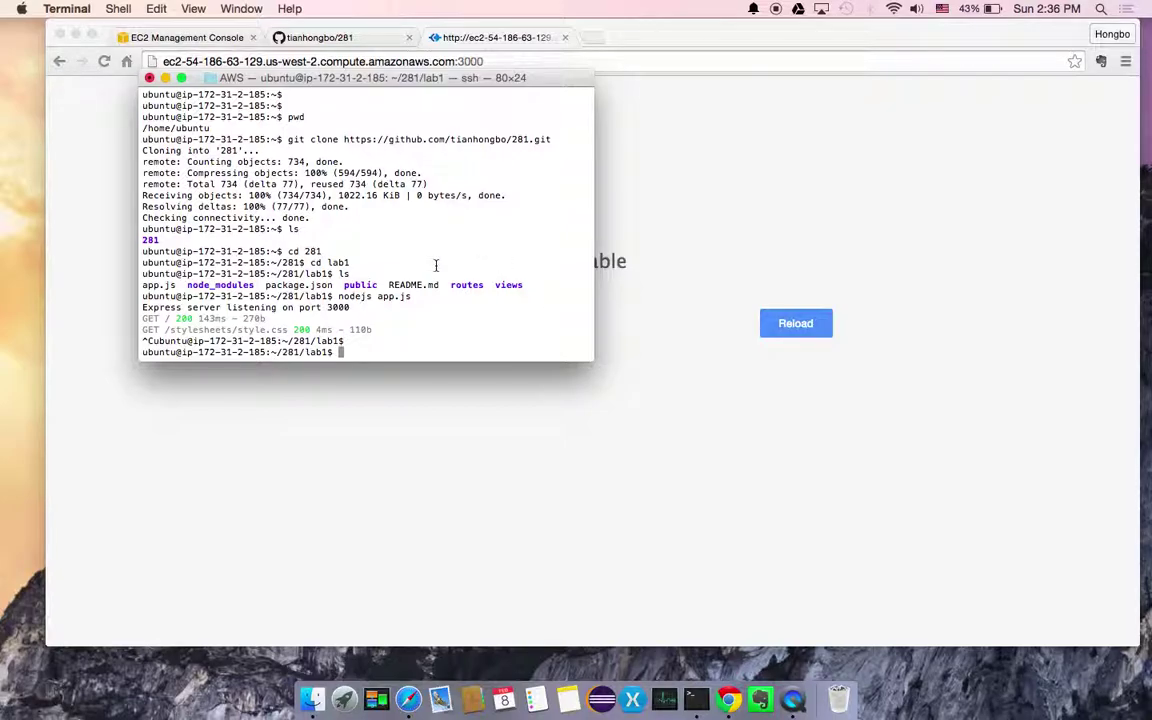
pyautogui.click(677, 247)
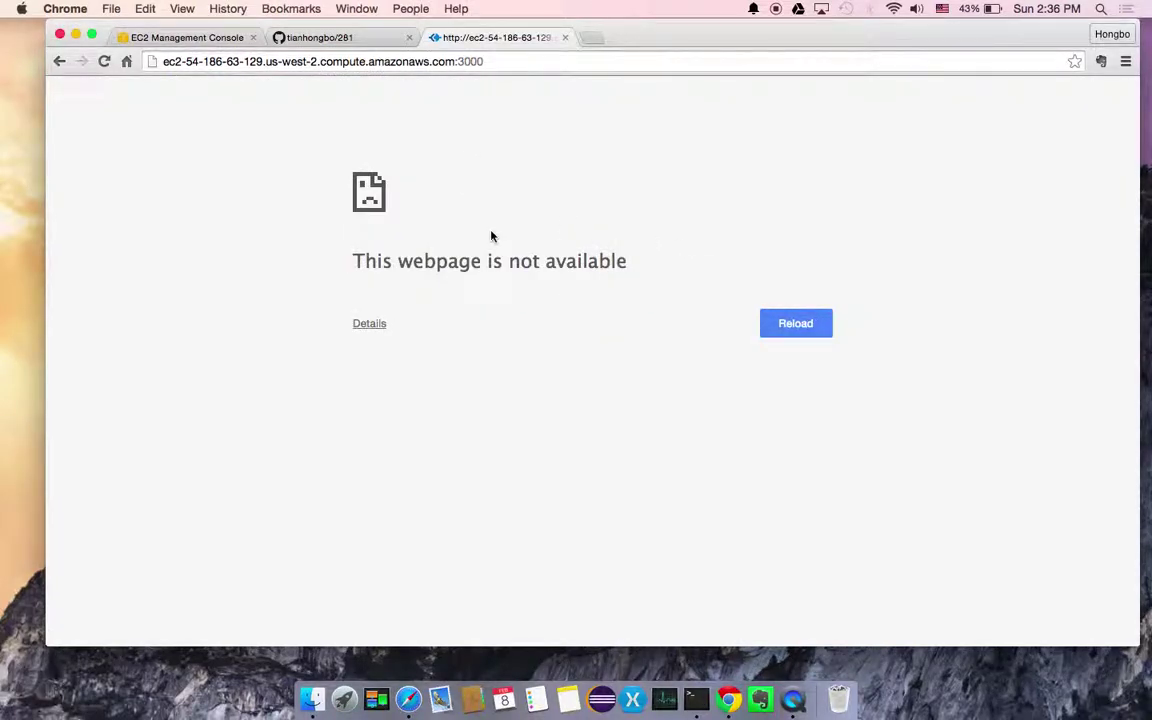